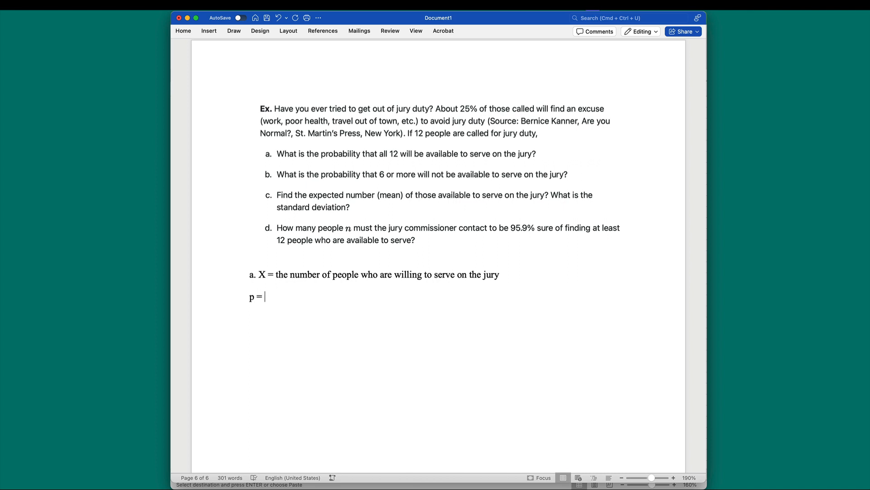
Step: Complete part a's parameters as "p = 0.75, n=12" and append "= 0, 1, 2, …, 12" to the definition of X
type("0.75")
type(", n=12")
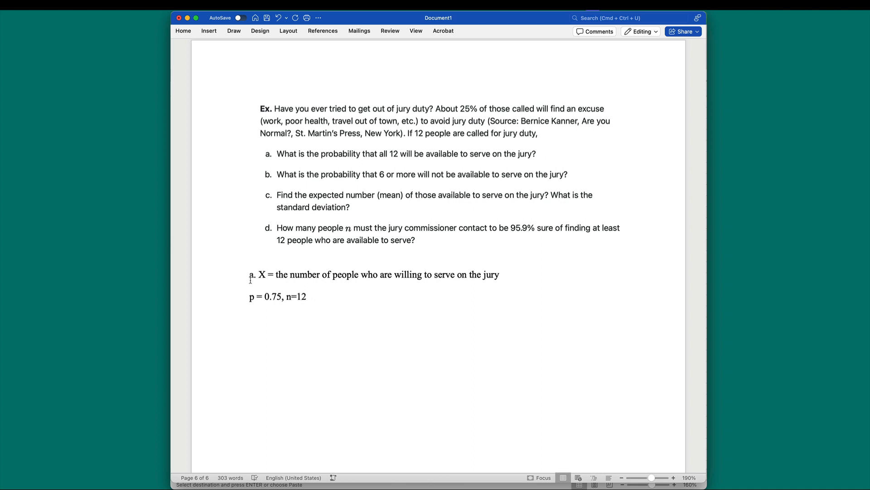
left_click(250, 281)
left_click(551, 274)
type("=")
type("0")
type(", 1, ")
type("2,")
type(" ..., ")
type("12")
Step: Add a new line below part a's parameters reading "P( x=12) ="
key("Return")
type("P(")
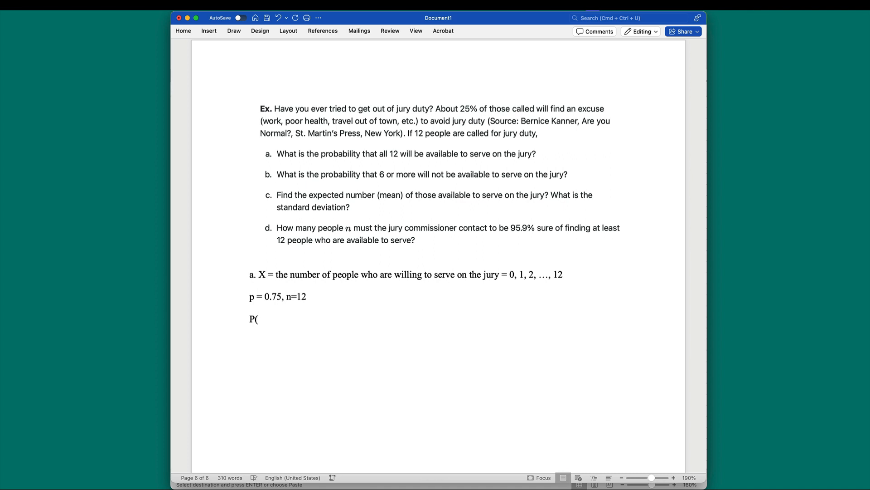
type("X")
key("BackSpace")
type("x=12)")
Step: Switch to the Binomial_Calculations workbook in Excel and set n to 12 and p to 0.75
key("super+Tab")
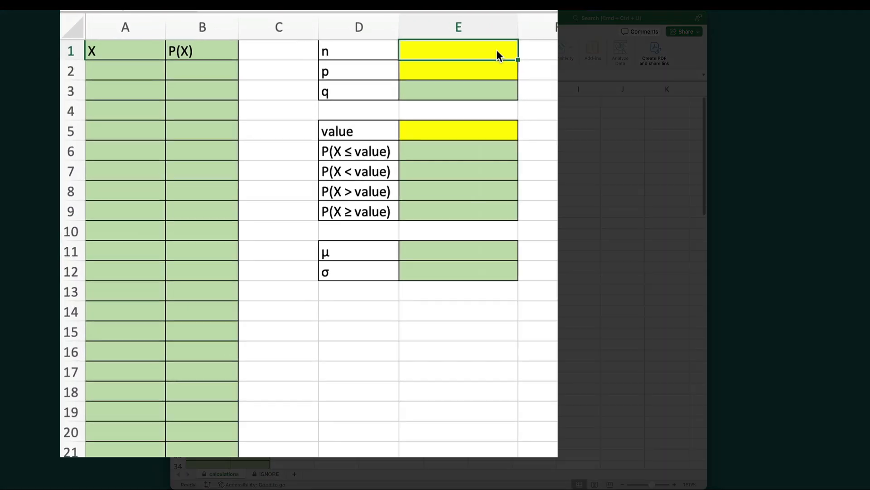
type("12")
key("Return")
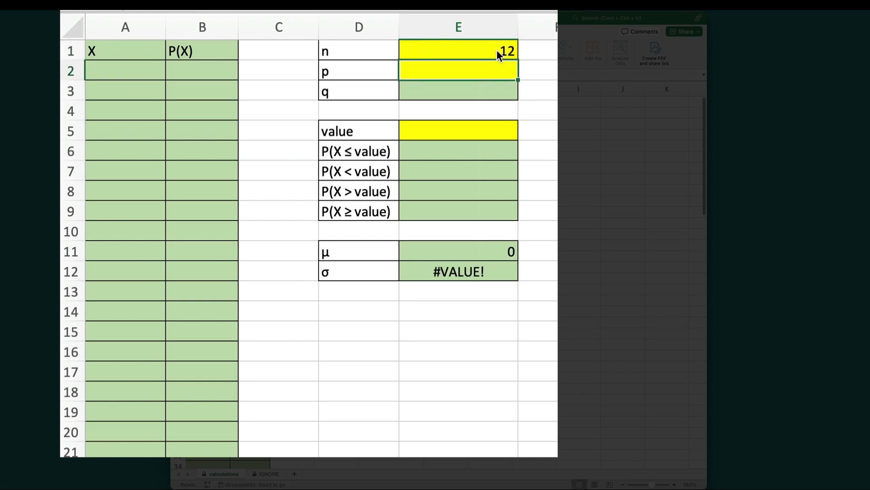
type(".2")
key("BackSpace")
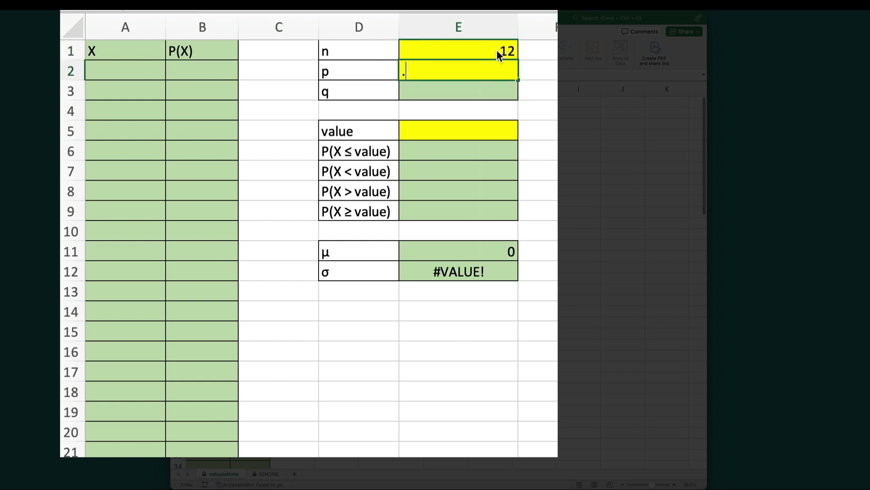
type("75")
key("Return")
key("Down")
key("Down")
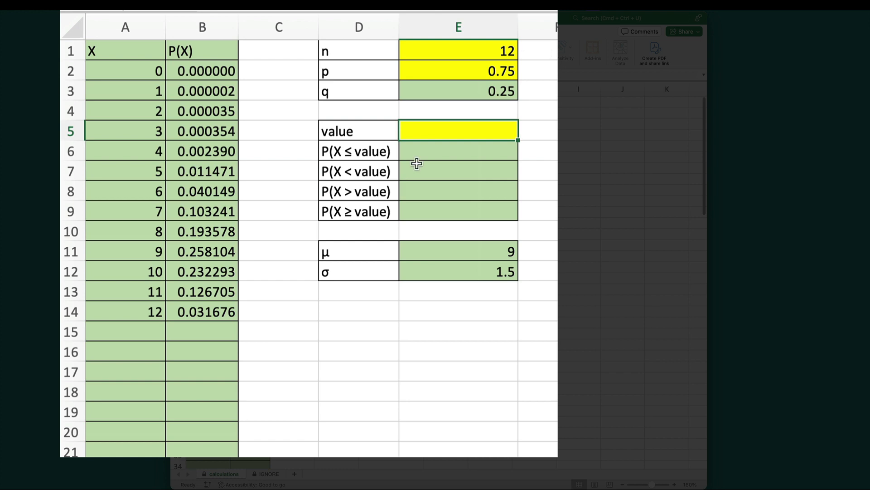
Step: Copy the P(X) value for X = 12 into the Word document after "P( x=12) =", matching the destination formatting
left_click_drag(121, 309, 190, 312)
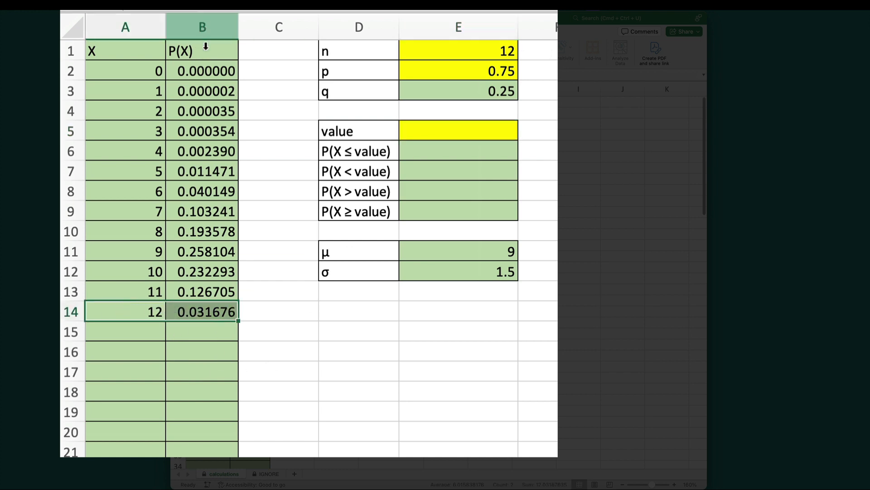
left_click(205, 311)
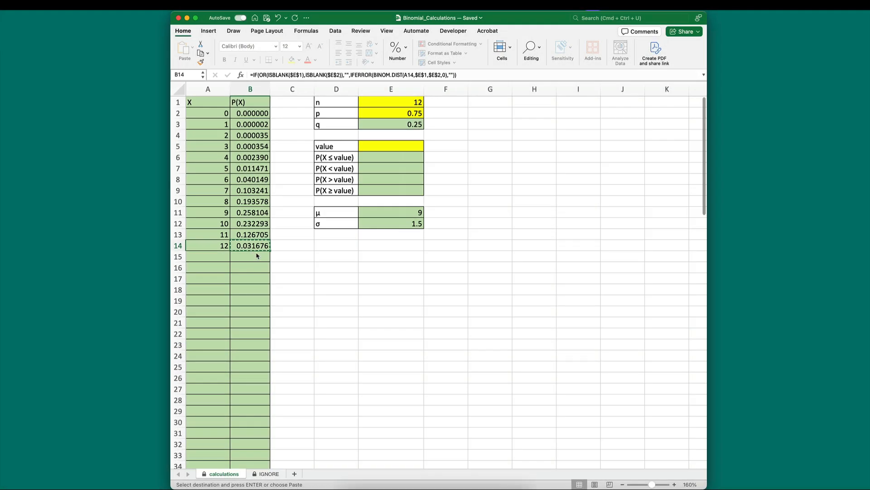
key("super+c")
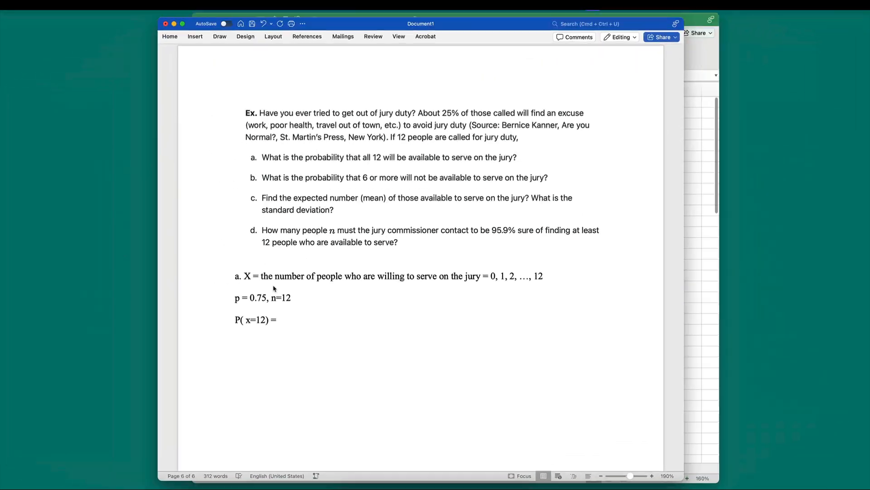
left_click(342, 315)
key("super+v")
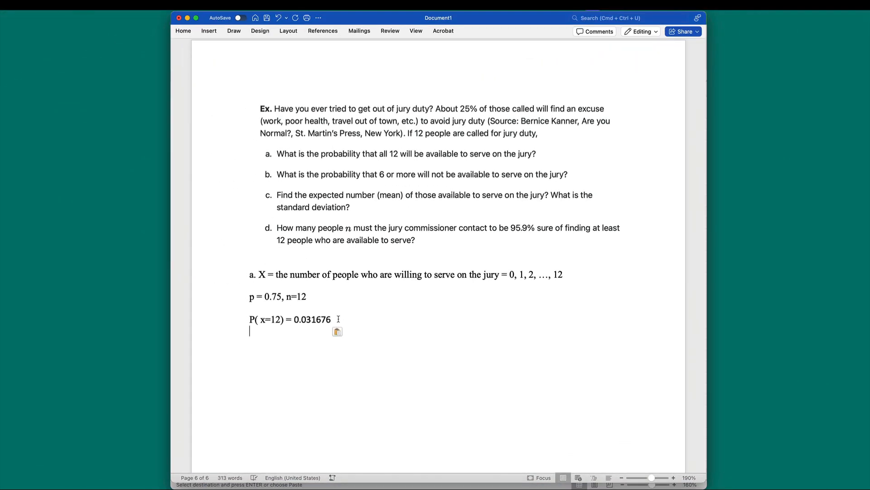
left_click(341, 332)
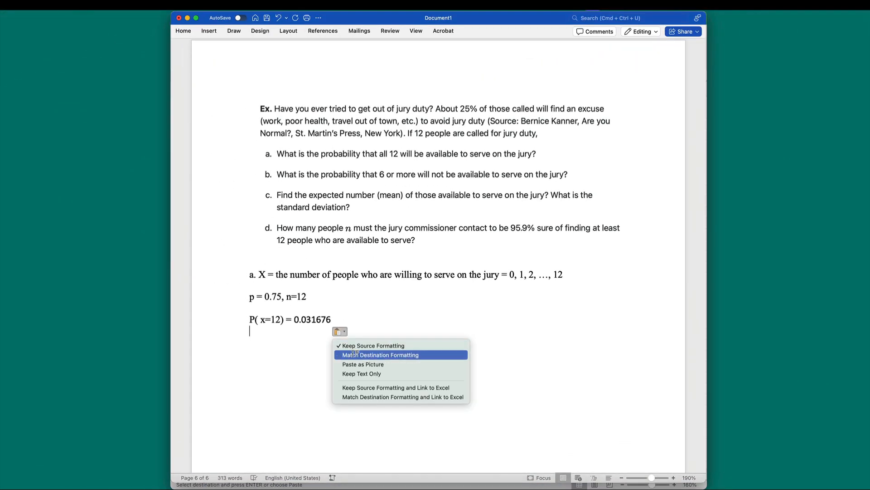
left_click(381, 354)
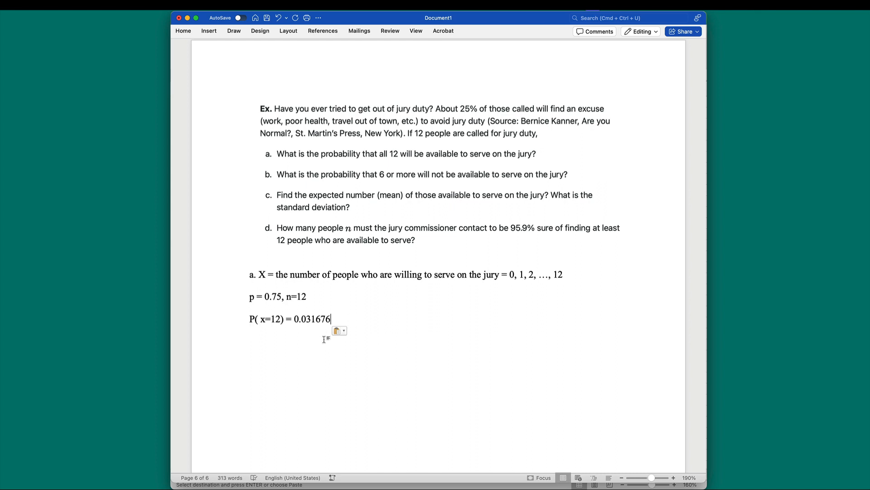
Step: Finish part a's answer with ", about 3.2% of chance of all 12 will be available to serve on the jury."
type(", about 3.2% of chance")
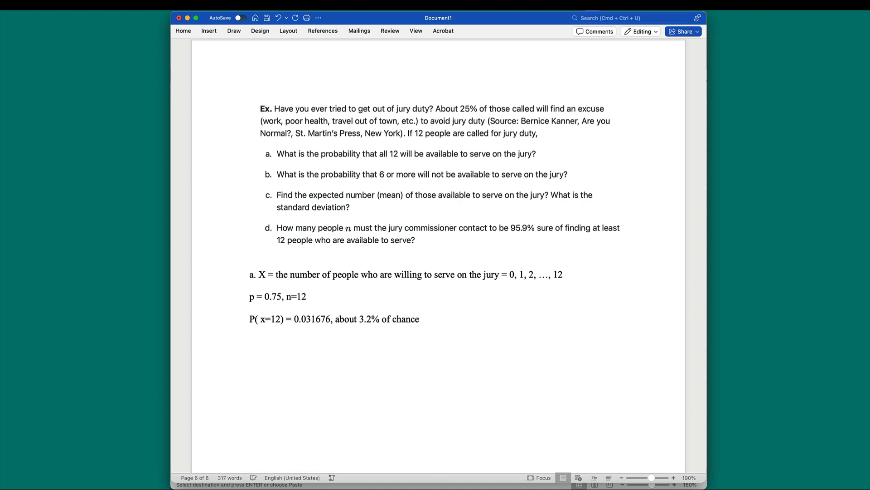
type(" of all 12 will be availa")
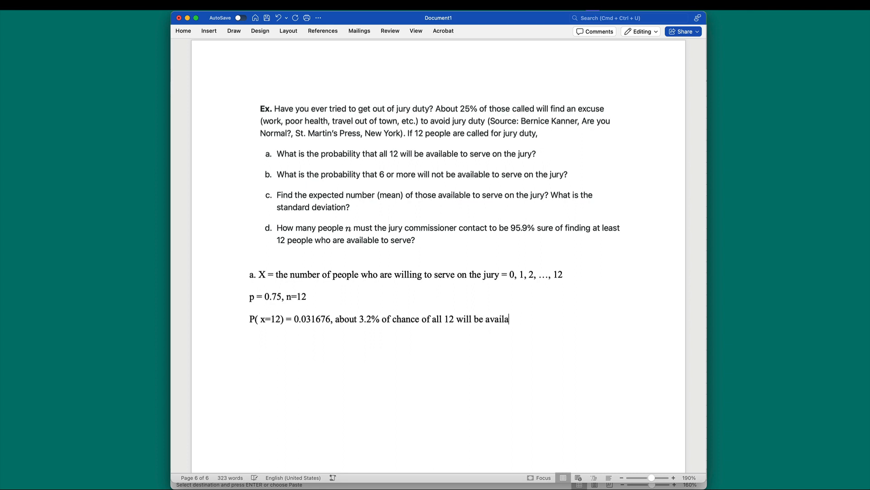
type("ble to serve on the jury.")
key("Return")
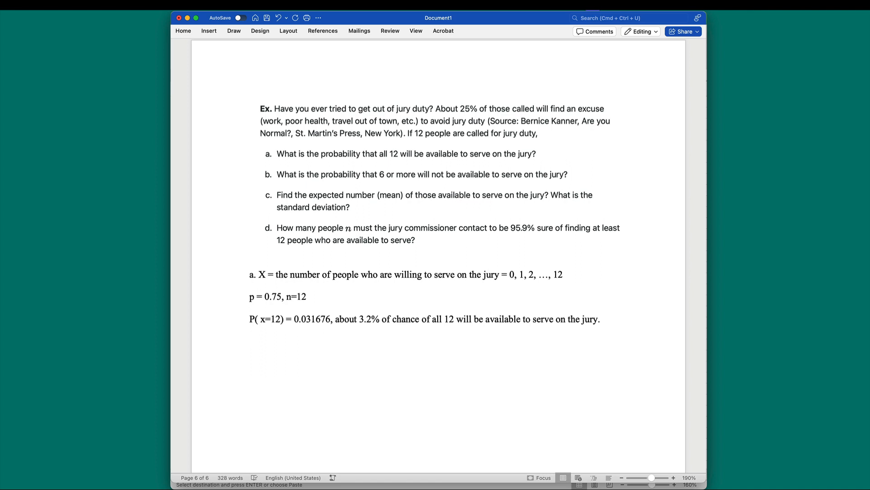
Step: Write "b. X = the number of people who are not willing to serve on the jury", followed by "p = 0.25, n=12" on its own line
type("b.")
type("X = the number of peopl")
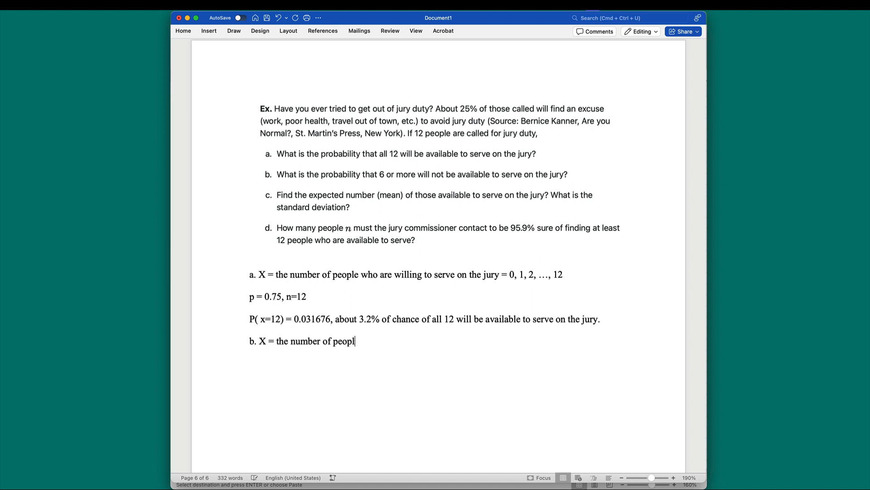
type("e who are not ")
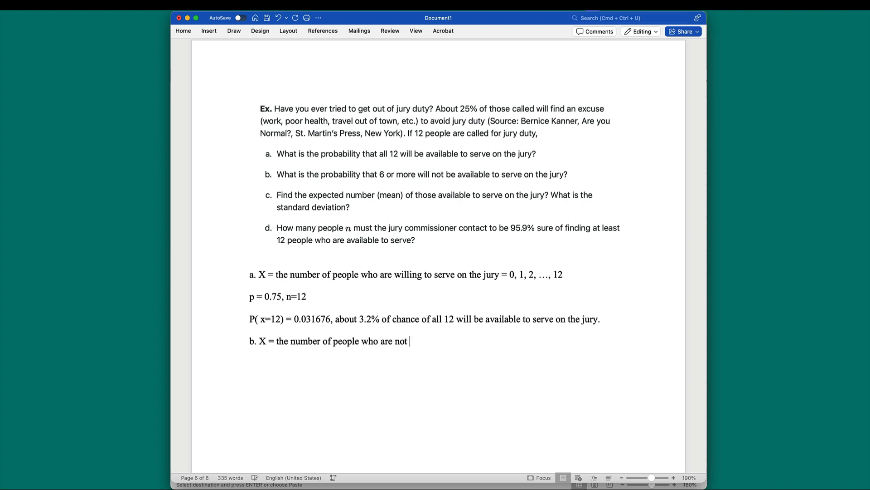
type("willing to serve on the j")
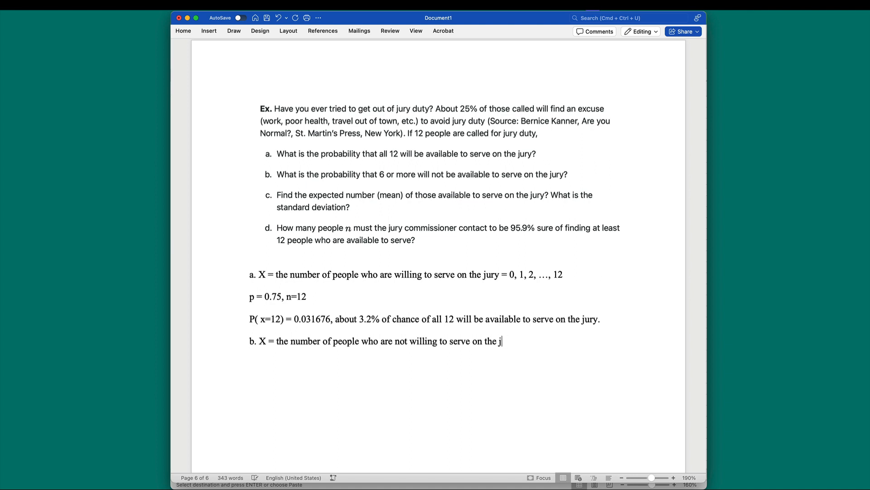
type("ury p = 0.25, n=12")
Step: Add the probability expression "P( 6 or more) = P( x≥ 6)" on a new line under part b's parameters
key("Return")
type("P(")
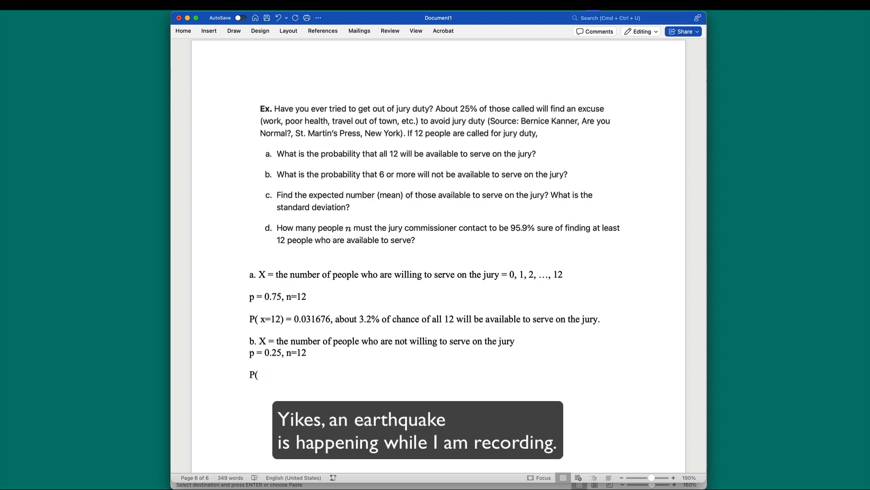
type("6 or more) = P( x")
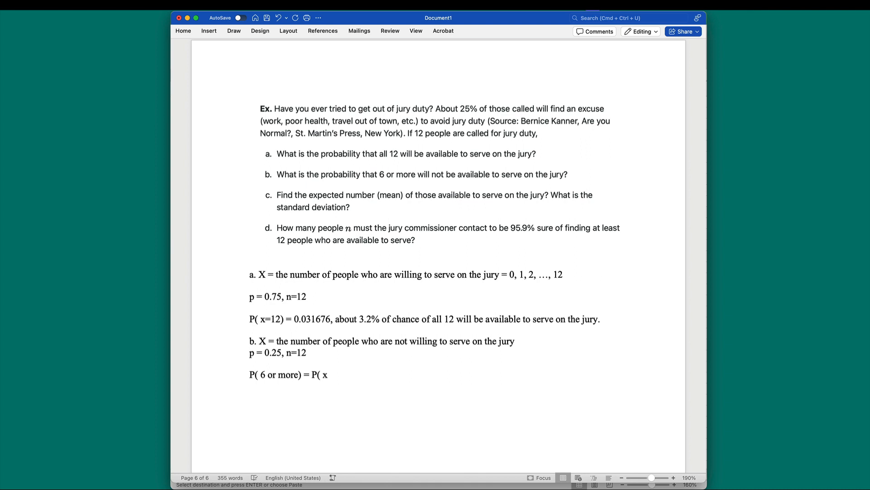
type("≥ 6)")
Step: Switch to the Excel binomial workbook and set p to 0.25, keeping n at 12
key("ctrl+Up")
left_click(517, 251)
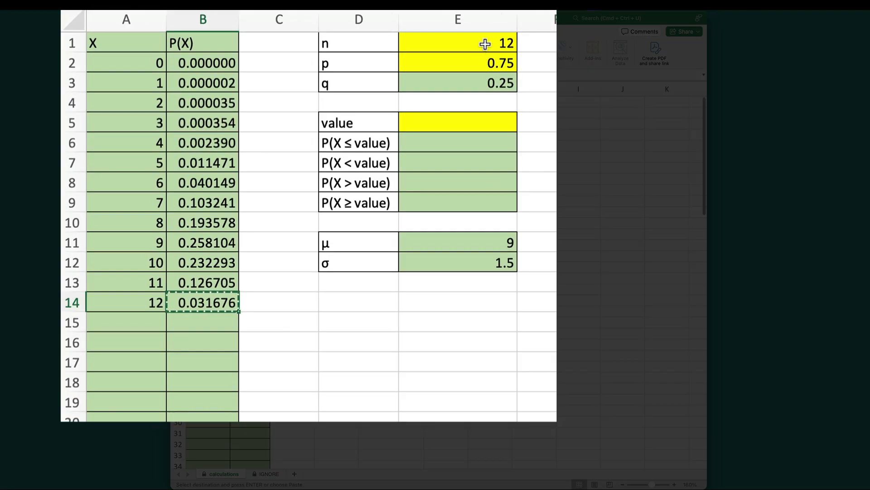
left_click(418, 102)
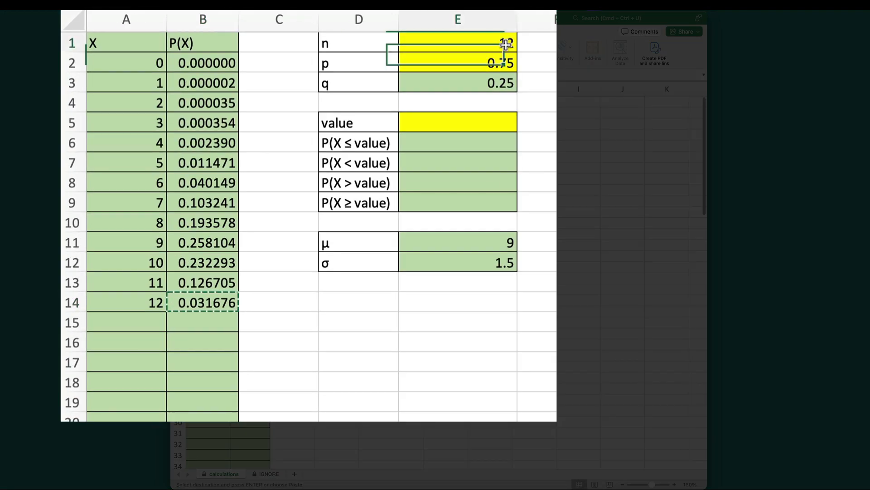
left_click(501, 62)
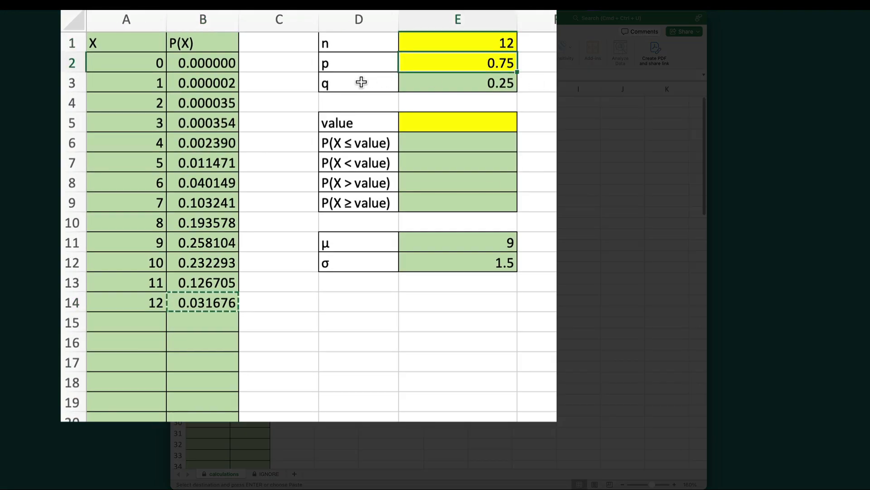
type("0.2")
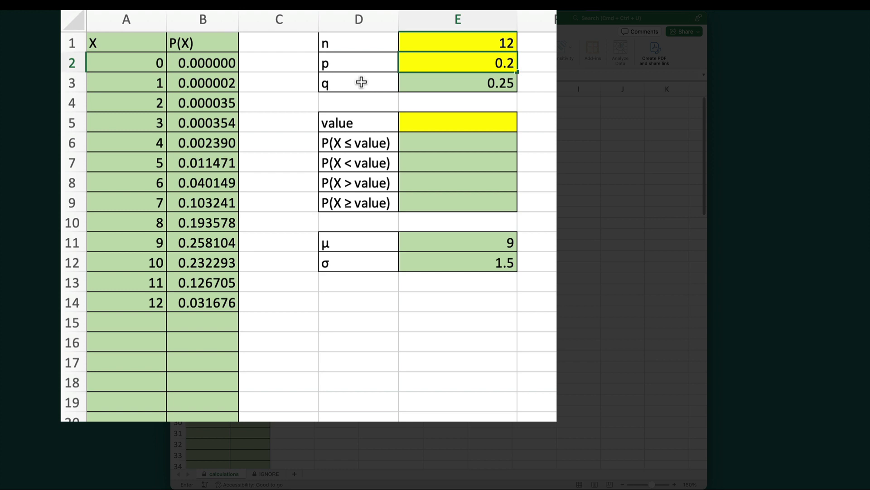
type("5")
key("Return")
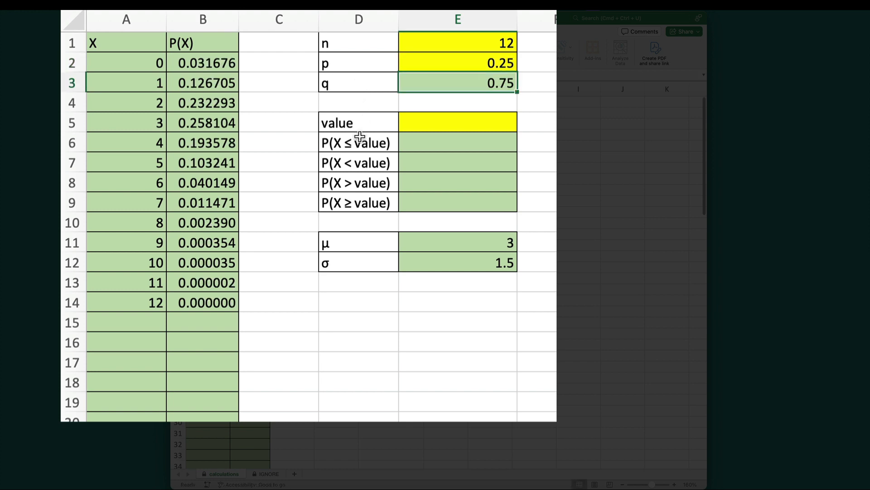
Step: Check part b's probability expression in Word and set the comparison value in the Excel workbook to 6
key("ctrl+Up")
left_click(260, 299)
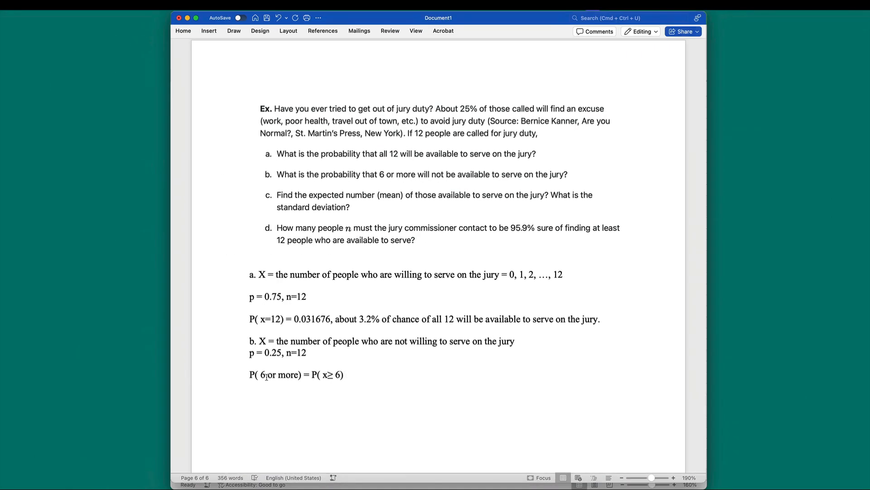
key("ctrl+Up")
left_click(516, 349)
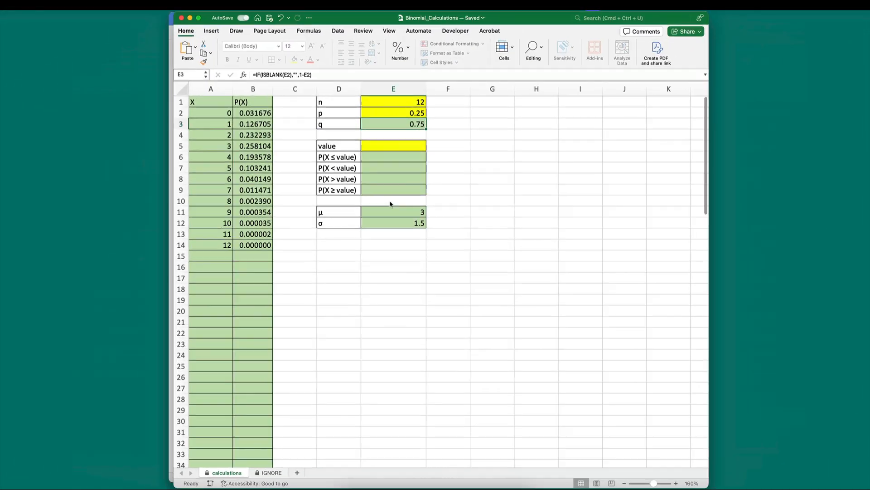
left_click(378, 144)
type("6")
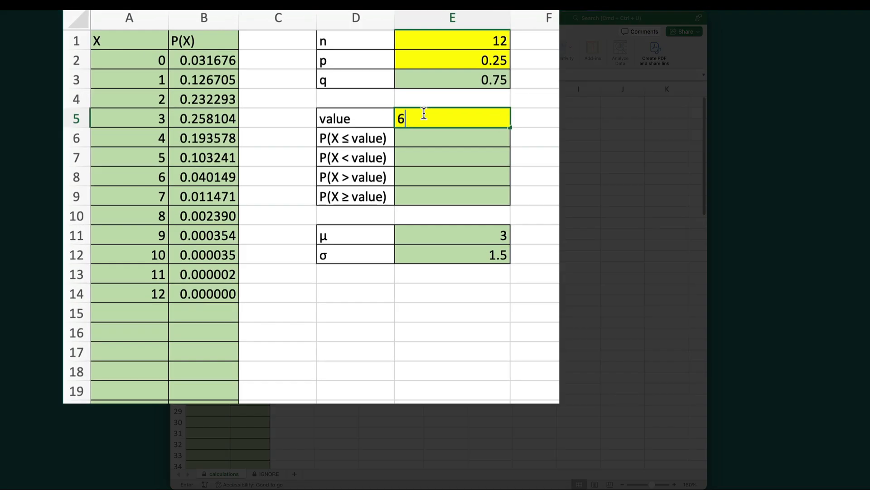
key("Return")
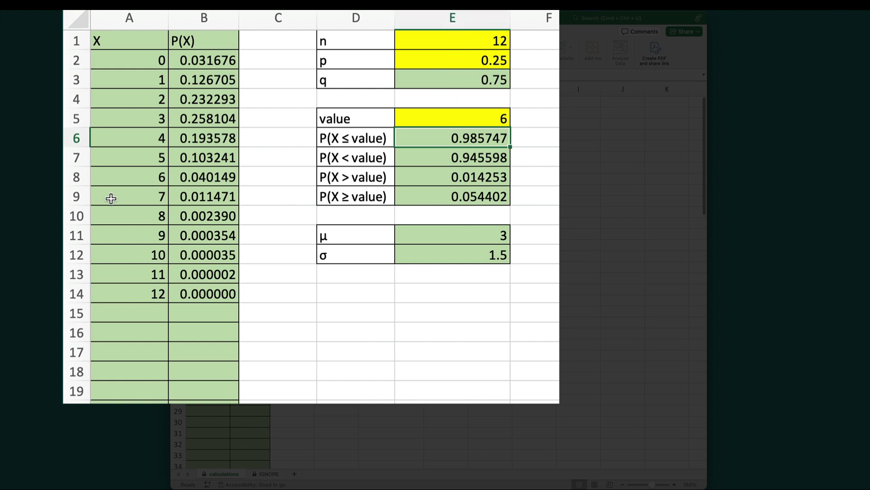
Step: Examine the P(X ≥ value) result and select the P(X) values for X = 6 through 12 to compare their sum
left_click(472, 196)
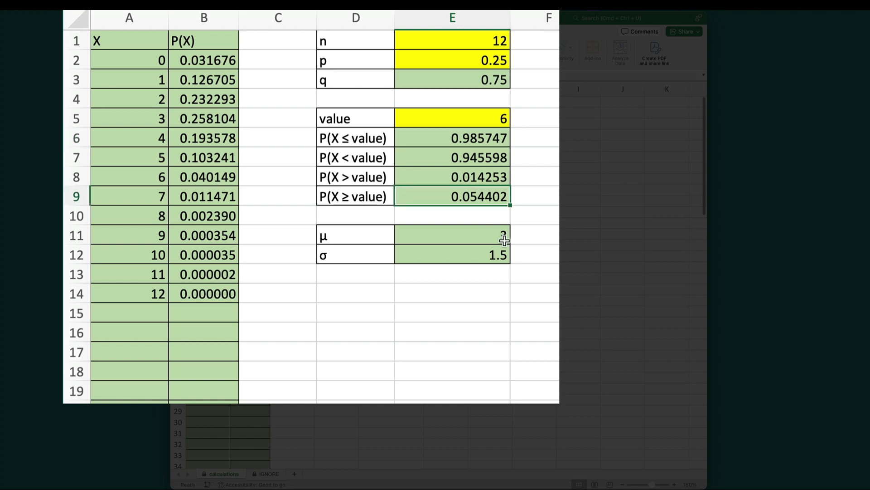
key("super+c")
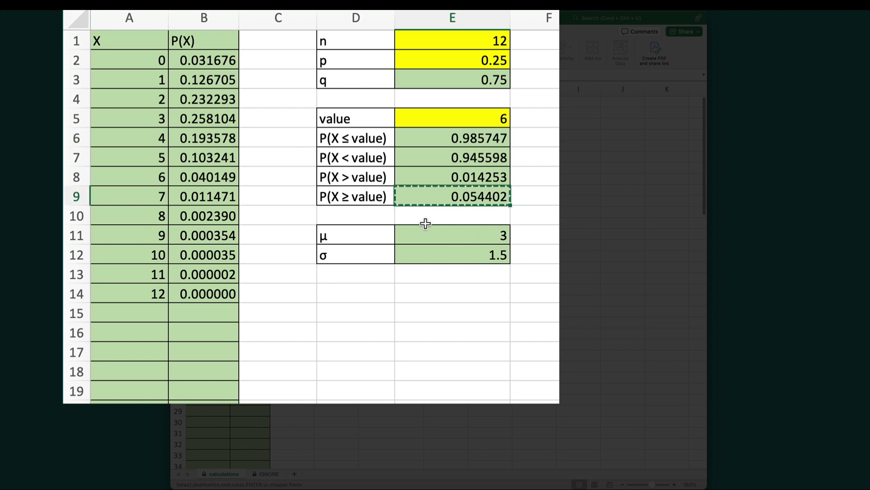
key("Escape")
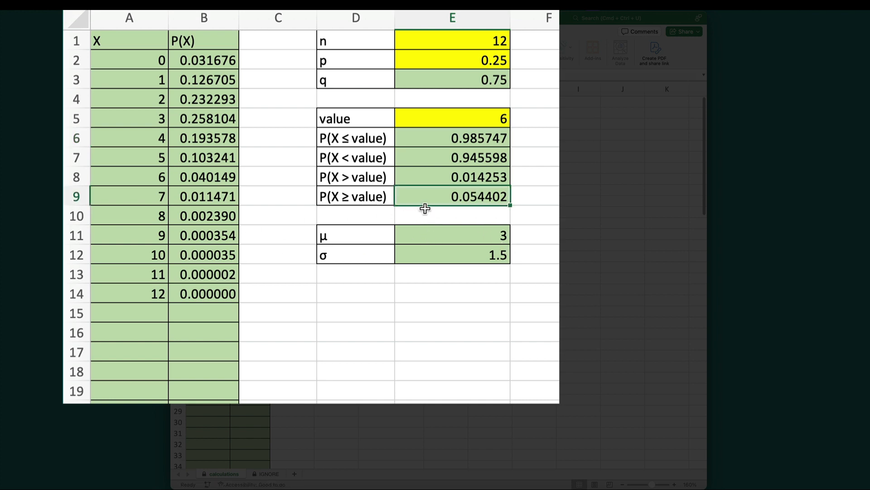
left_click_drag(194, 176, 205, 290)
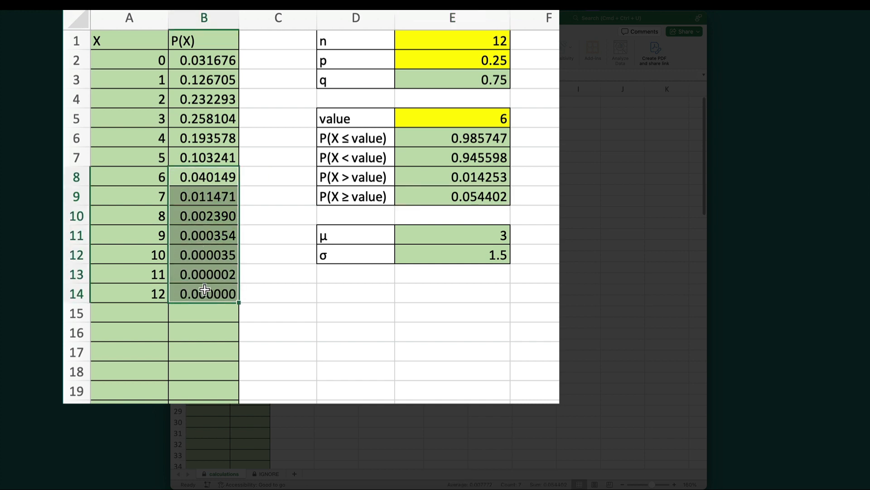
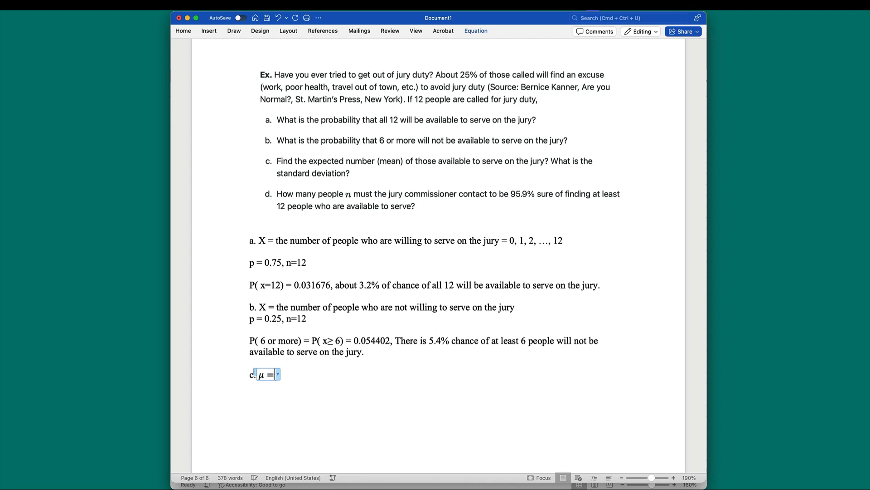
Step: Complete part c's mean formula as μ = np and follow it with the word "and"
type("np")
key("Right")
type("and")
Step: Insert the standard deviation formula σ = √(npq) as an equation after "and" in part c
key("ctrl+equal")
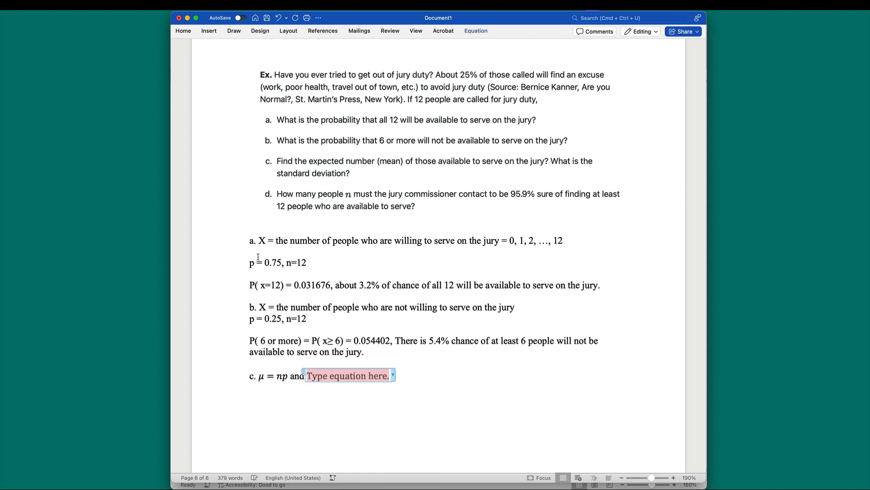
type("\\simg")
key("BackSpace")
key("BackSpace")
type("gm")
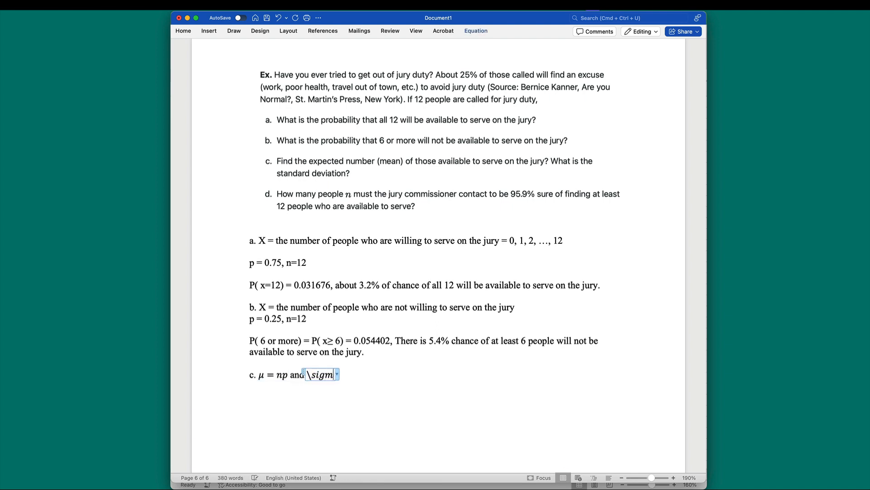
type("a =\\sqrt(n")
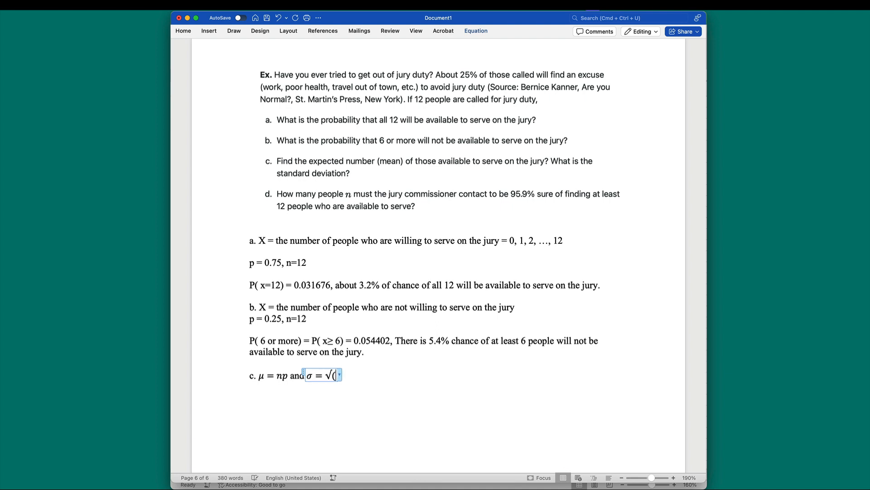
type("pq)")
key("space")
key("Right")
Step: Add the equation μ = 12(0.75) = 9 on its own line below part c's formulas
key("Return")
scroll(438, 254, "down", 4)
key("Return")
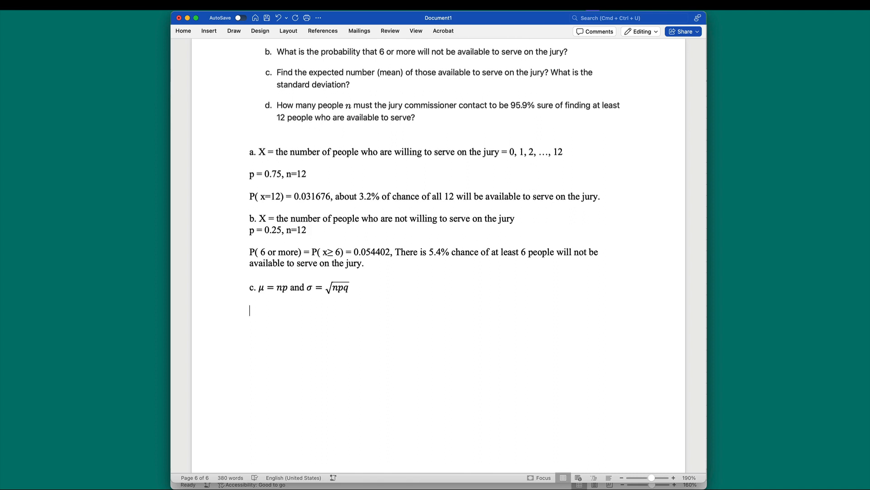
key("ctrl+=")
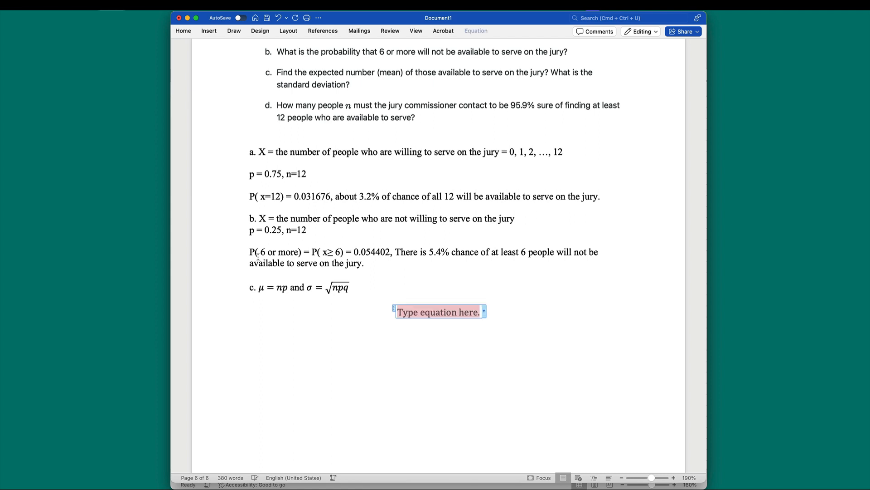
type("\\mu ")
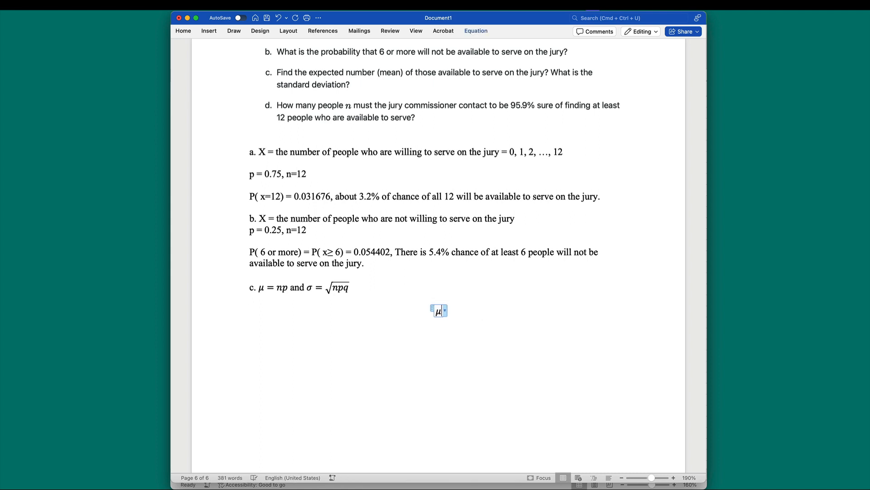
type("=12(")
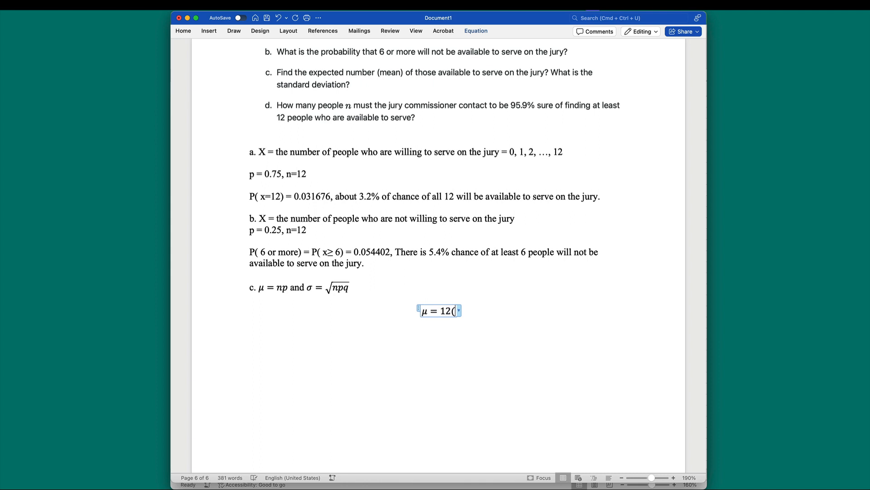
type("0.75)")
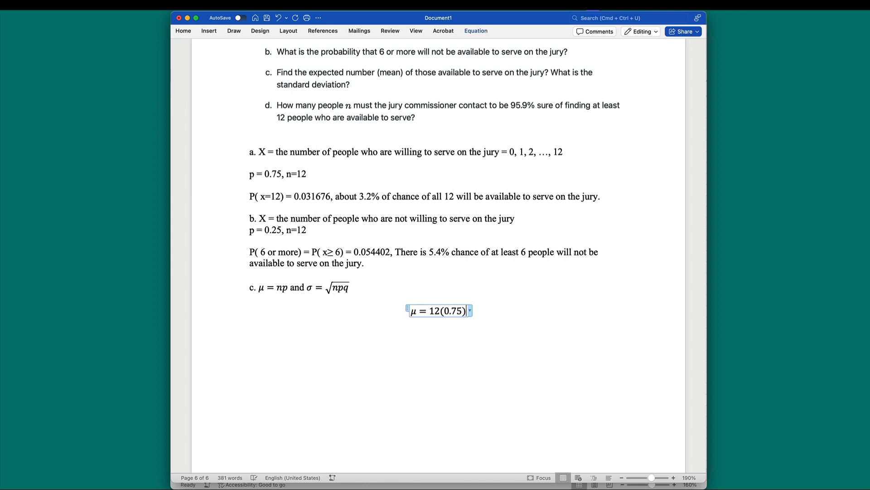
type("=")
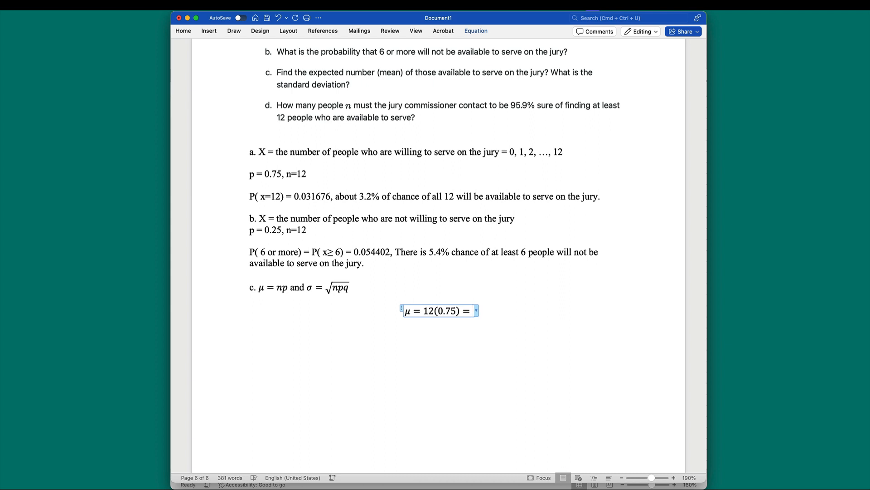
type("9")
key("Right")
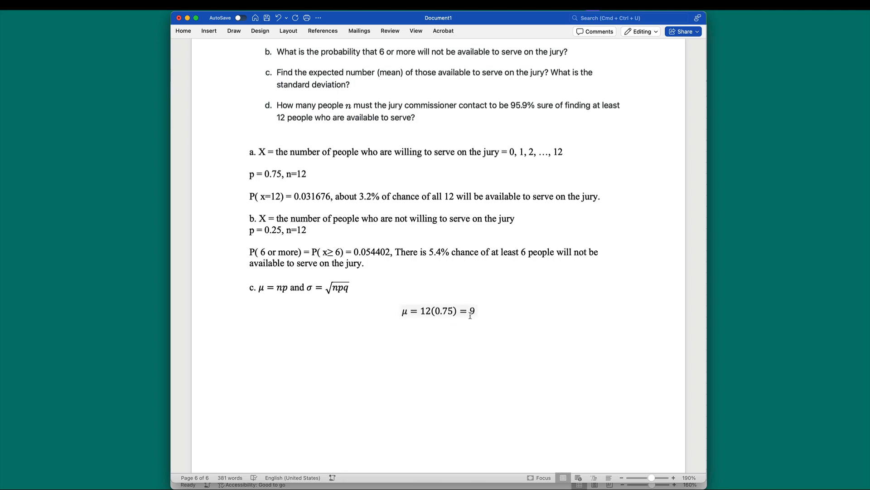
Step: Switch to the Excel binomial workbook, set p to 0.75, and check the calculated mean μ
key("ctrl+Up")
left_click(571, 311)
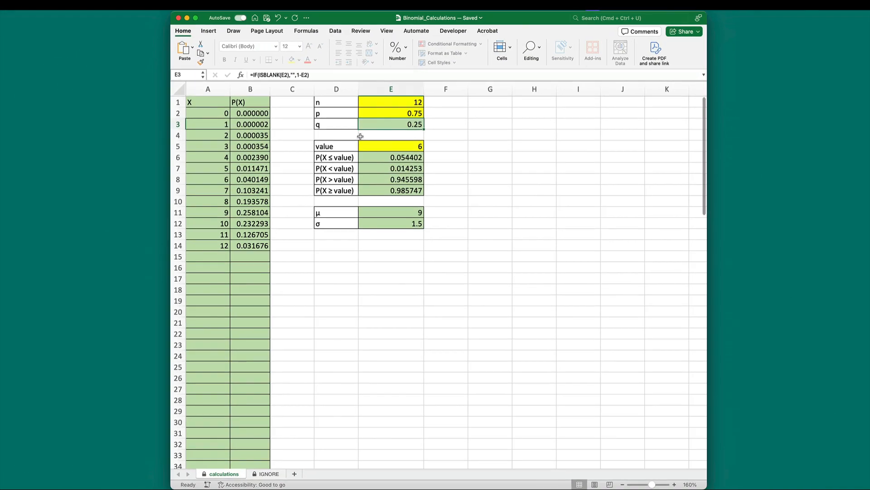
left_click(456, 58)
type("0.4")
key("BackSpace")
key("BackSpace")
type("75")
left_click(530, 123)
left_click(489, 58)
type(".75")
key("Return")
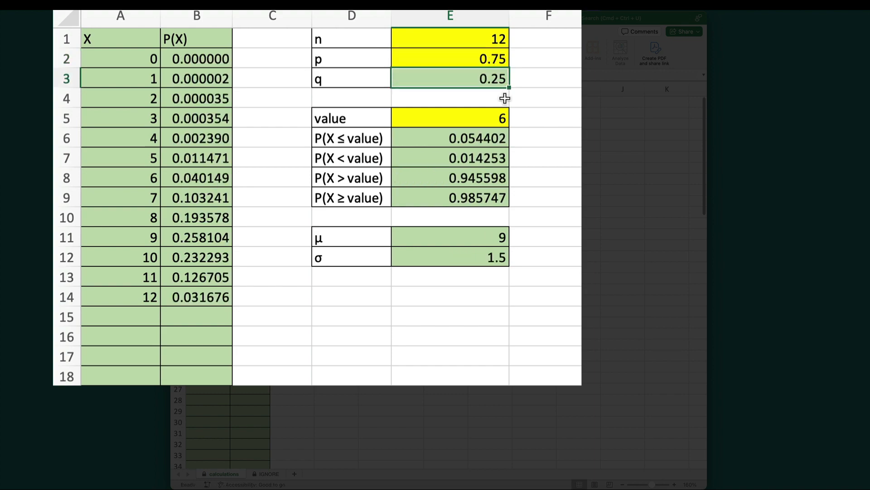
left_click_drag(515, 233, 498, 242)
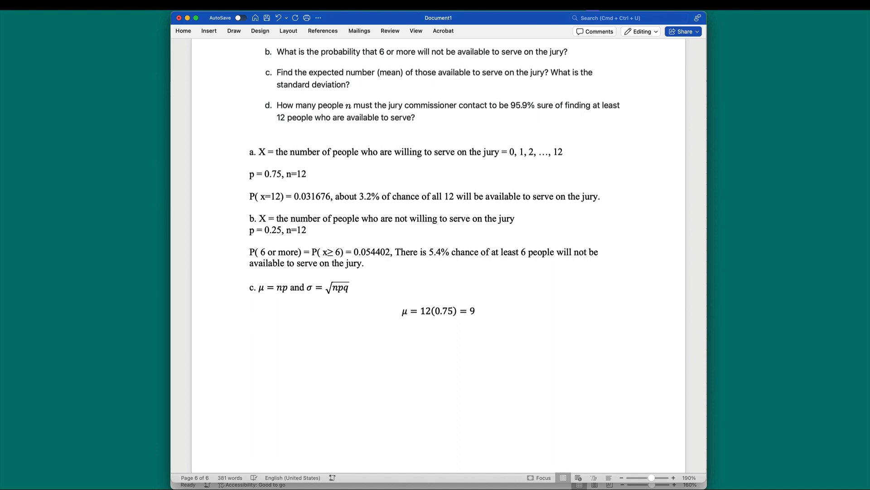
Step: Return to Word and write "The expected number of people willing to serve is 9 people." below the μ equation
type("The e")
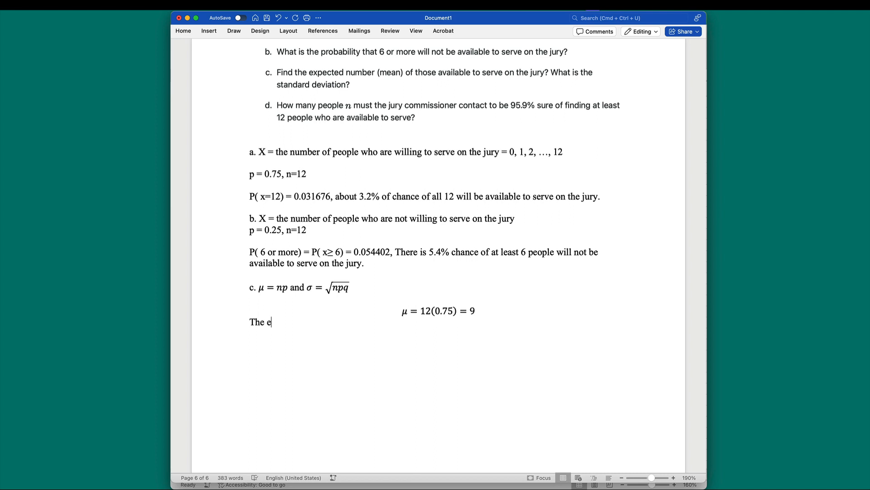
key("BackSpace")
type("expected number of people ")
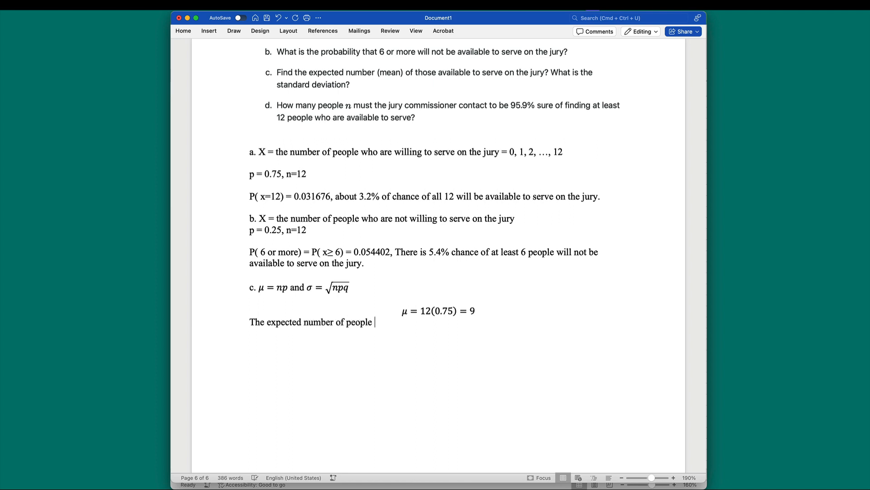
type("willing to serve")
type(" is")
type(" 9")
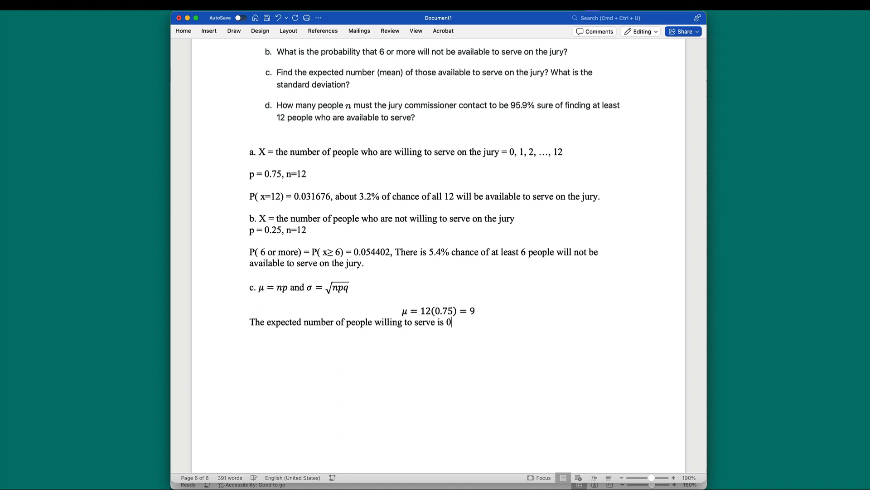
type(" people.")
Step: Insert the equation σ = √(12(0.75)(0.25)) on a new line below the expected-number sentence
key("Return")
key("ctrl+equal")
type("\\si")
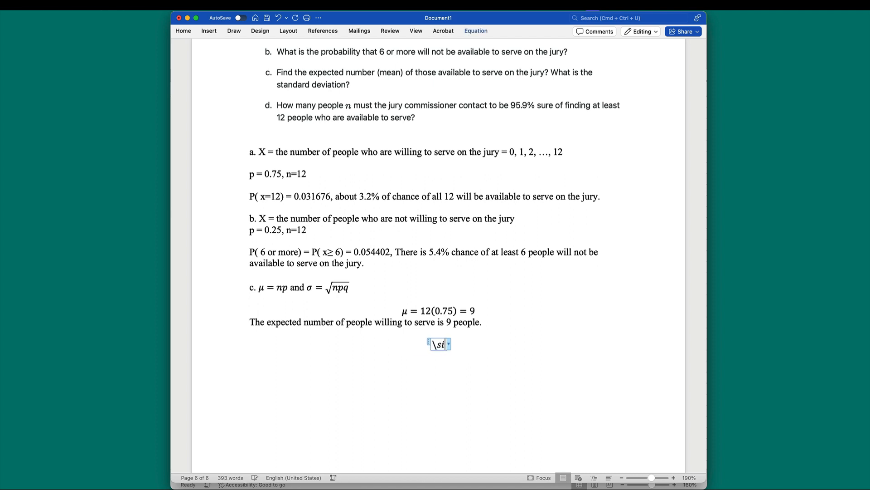
type("gma =\\sqrt")
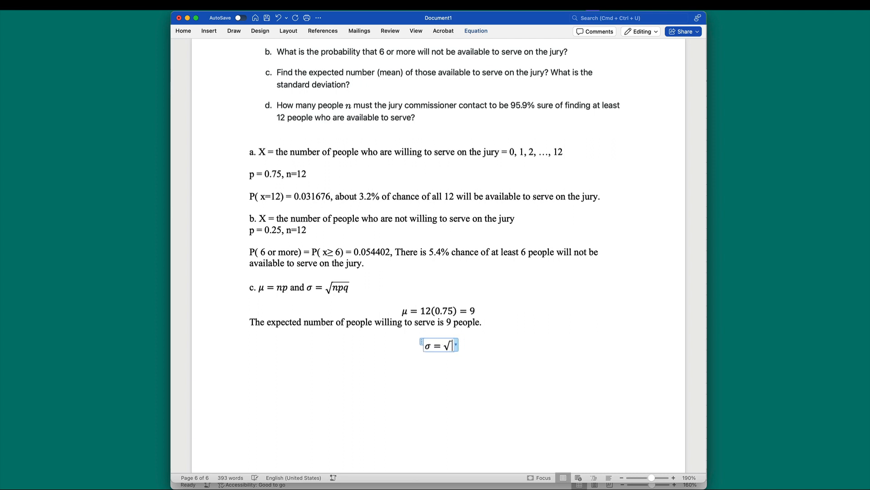
key("BackSpace")
type("\\sqr")
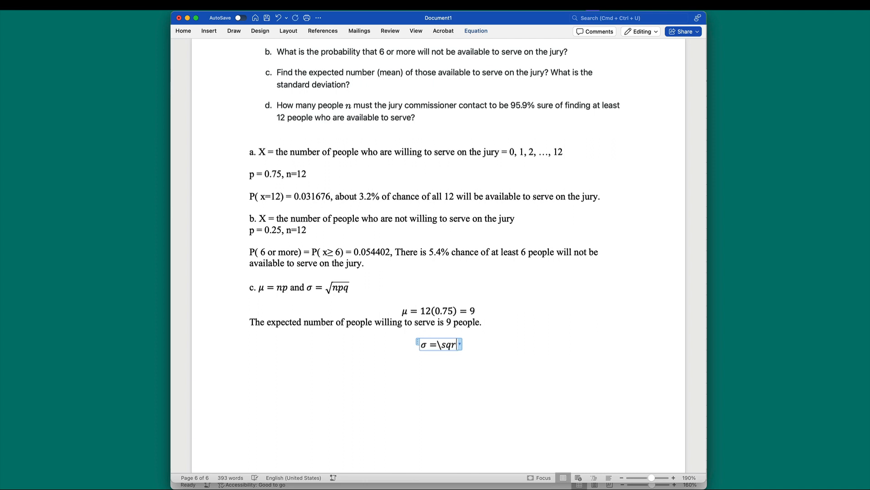
type("t ()")
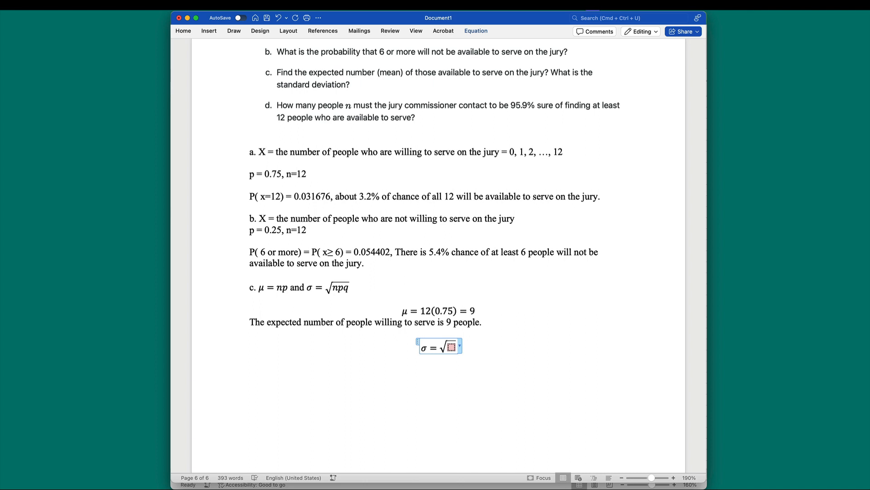
type("12(0")
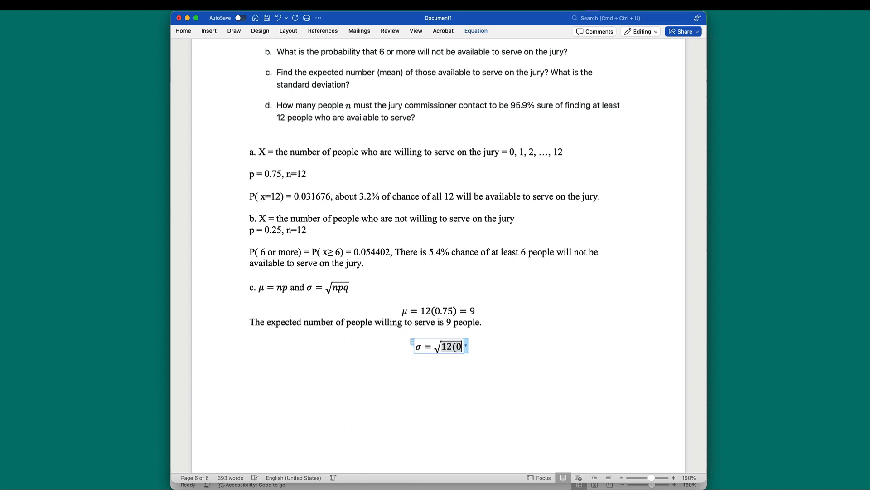
type(".75)(")
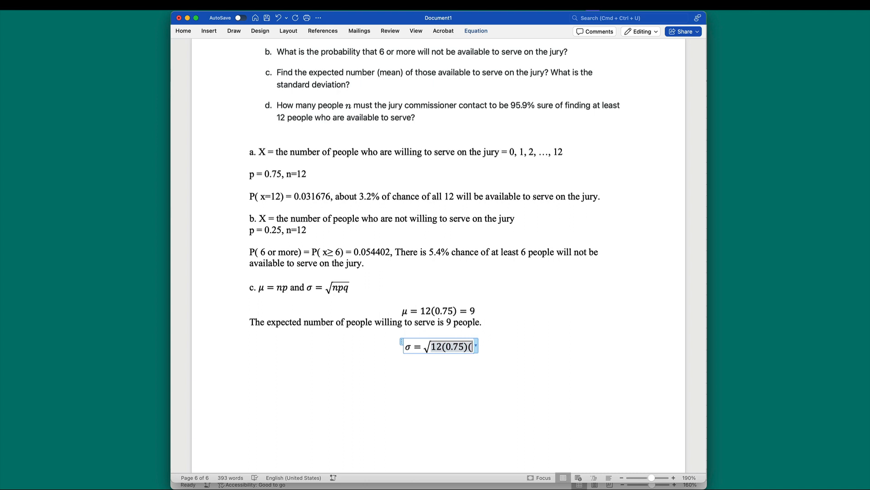
type("0.25)")
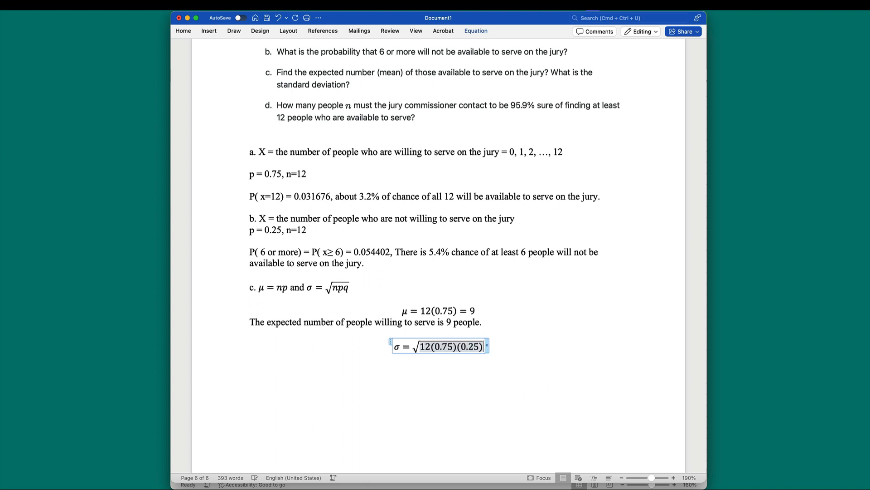
key("Right")
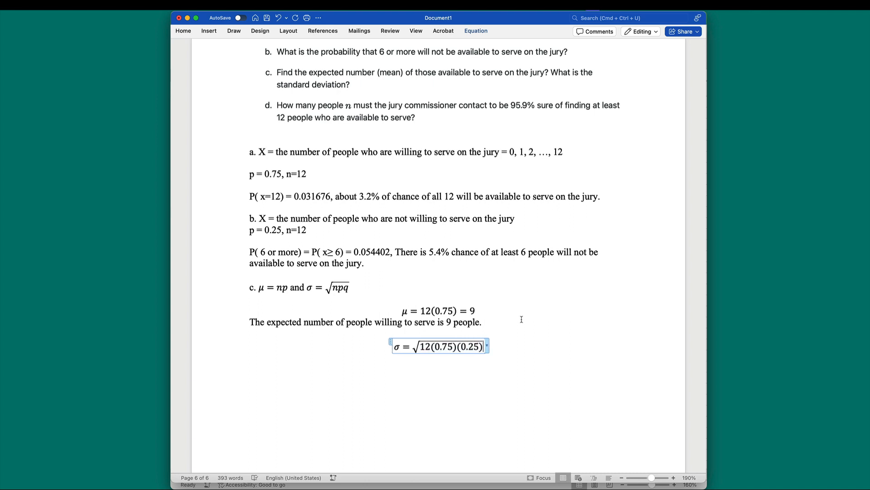
Step: Check the σ result in the Excel workbook and complete the σ equation in Word with = 1.5
type("=")
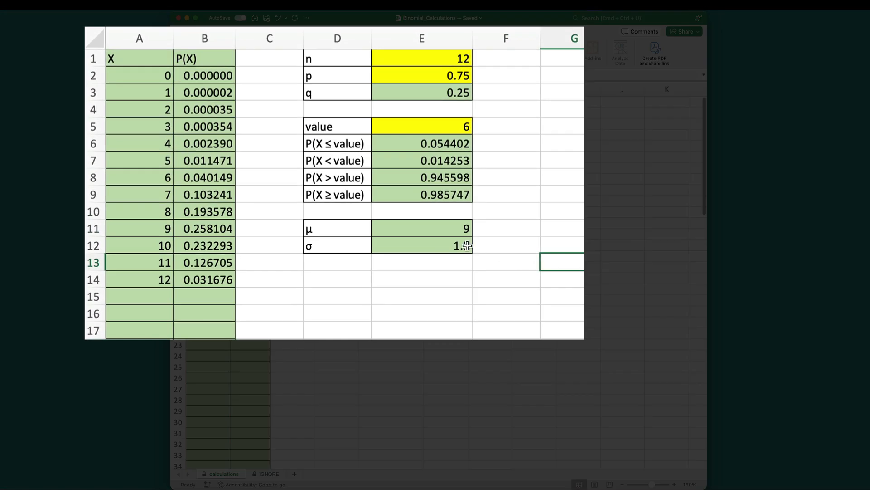
left_click_drag(465, 245, 550, 243)
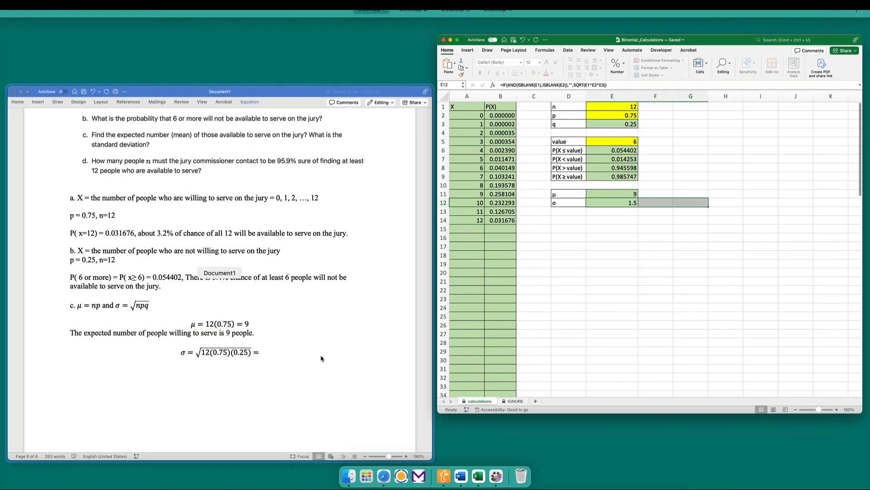
left_click(321, 359)
type("1.5")
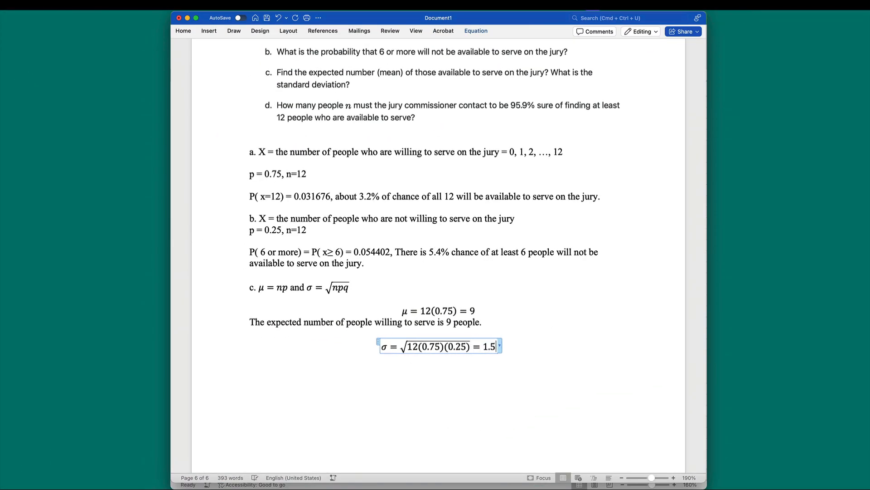
key("Return")
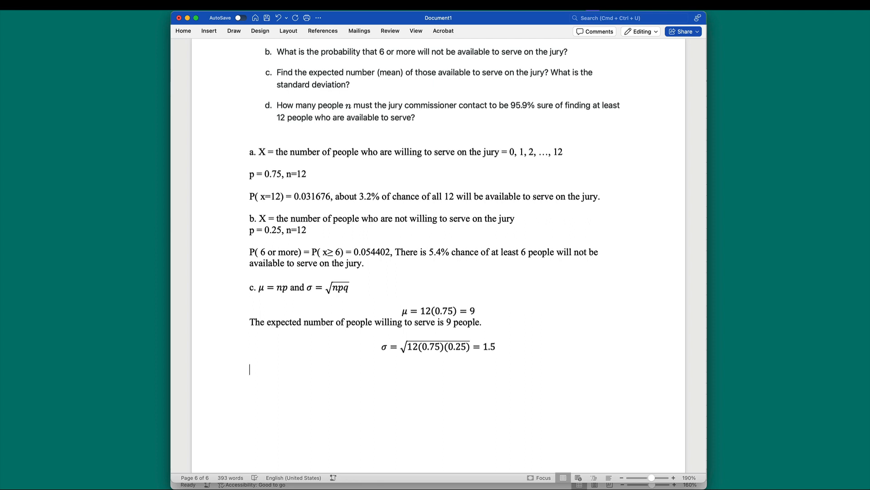
Step: Below the σ equation, begin a sentence with "In the long run, on average the number of people willing to serve on the jury"
type("In the log")
key("BackSpace")
type("ng run,")
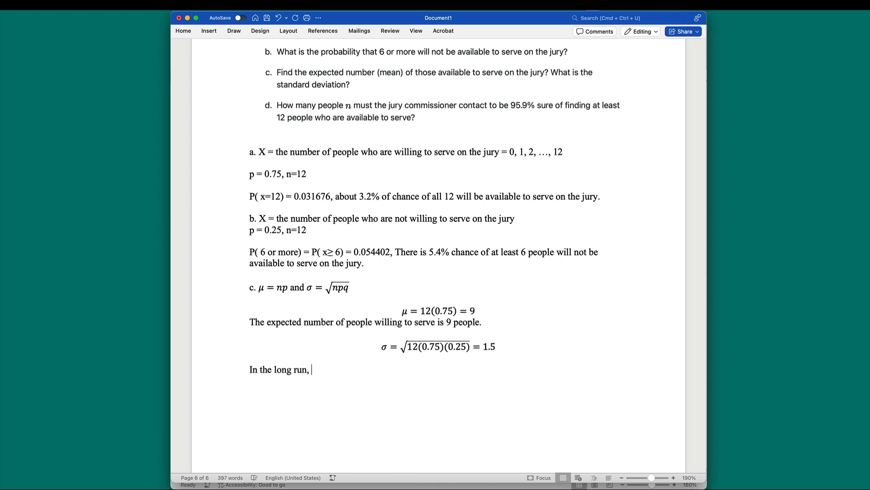
type(" on average the number ")
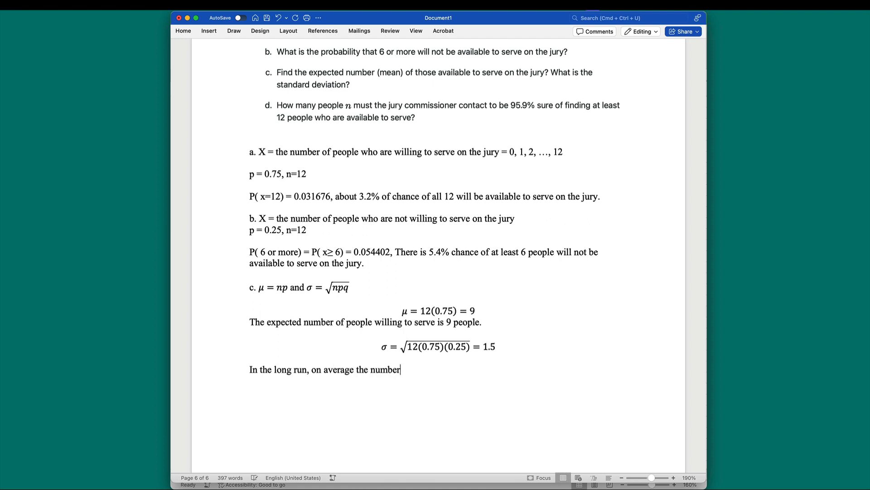
type("of people wi")
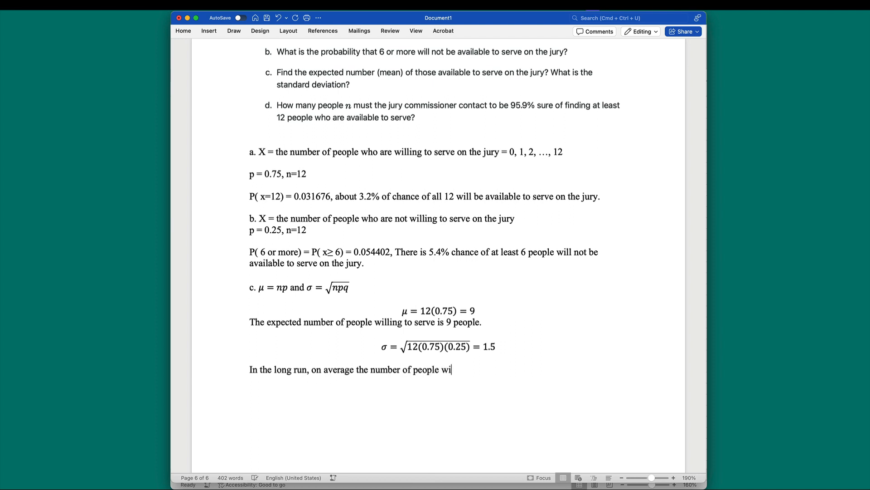
type("lling to serve on the jury ")
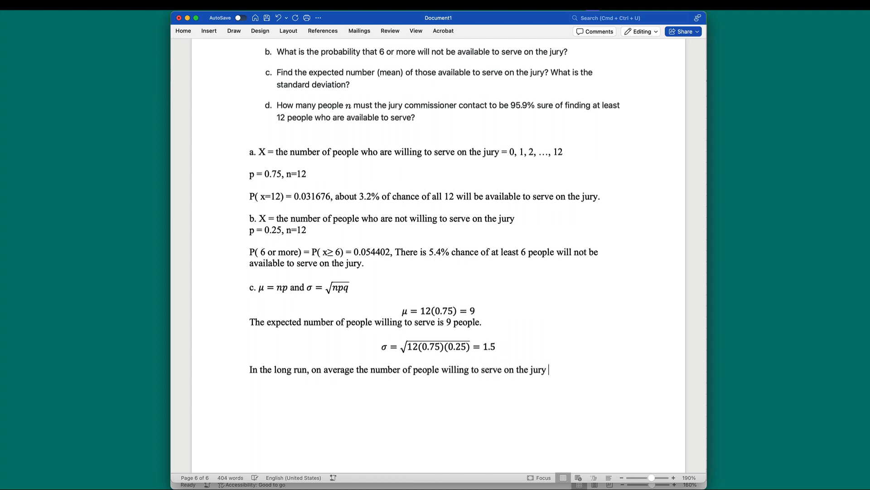
Step: Continue the long-run sentence with "deviates about 1.5 people from the expected number of people willing to serve"
type("deviates ab")
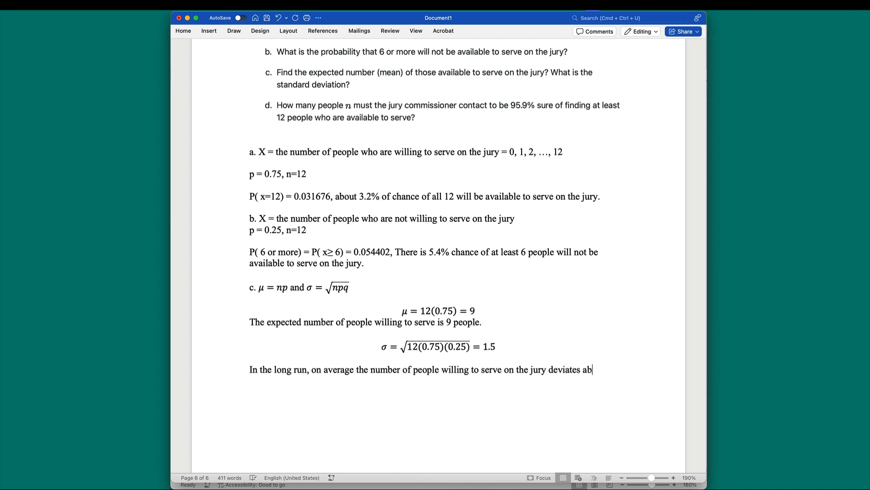
type("out 1.5 people from the exte")
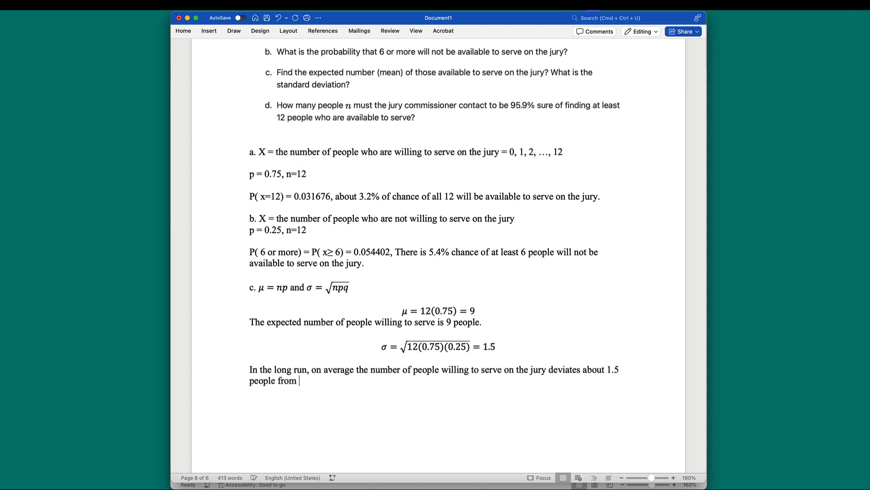
key("BackSpace")
key("BackSpace")
type("pected un")
key("BackSpace")
key("BackSpace")
type("number of ")
type("peo")
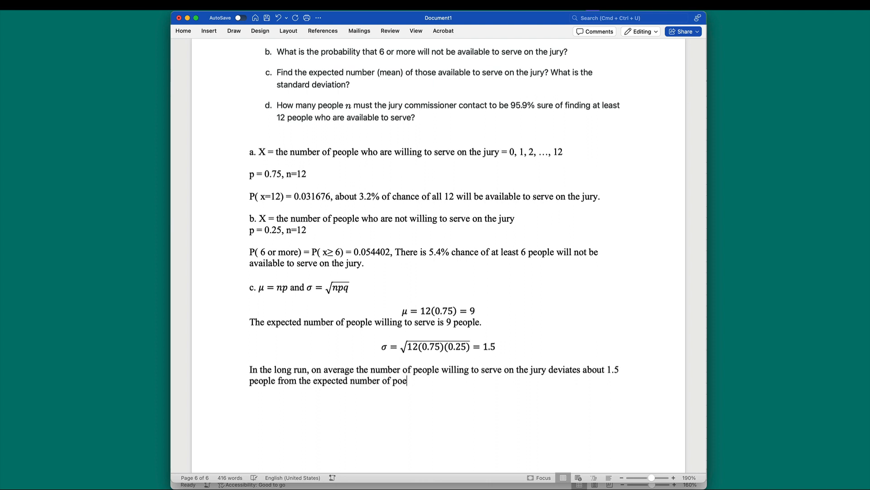
type("ple willing to serve")
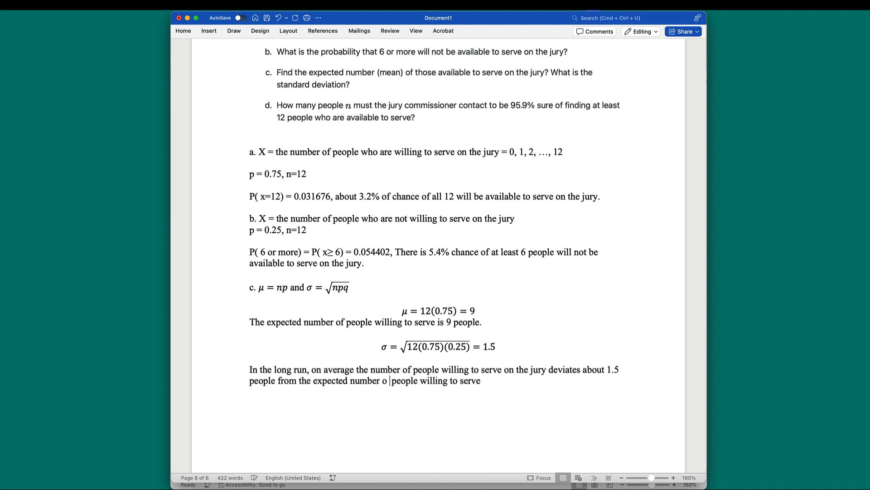
Step: Insert 9 before "people willing to serve" in the long-run sentence and end the sentence with "on the jury."
type("3")
key("BackSpace")
type("9")
left_click(431, 424)
type("on the jury.")
Step: Start part d below the long-run sentence with "d. Find a value for n that satisfies the following statement:"
scroll(439, 253, "down", 1)
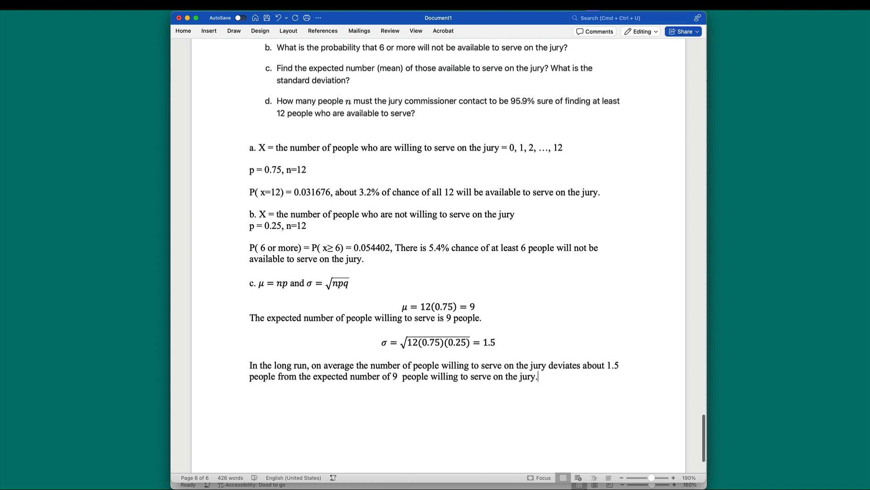
type("d.")
scroll(438, 253, "down", 2)
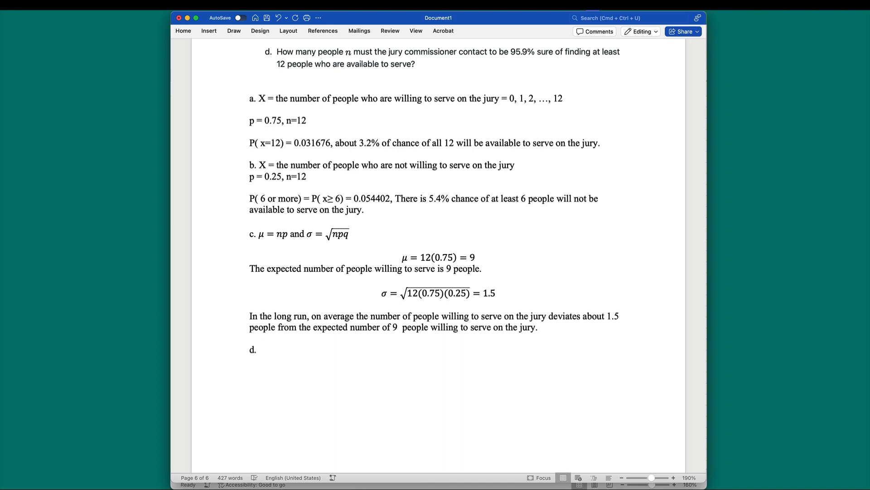
scroll(439, 260, "down", 2)
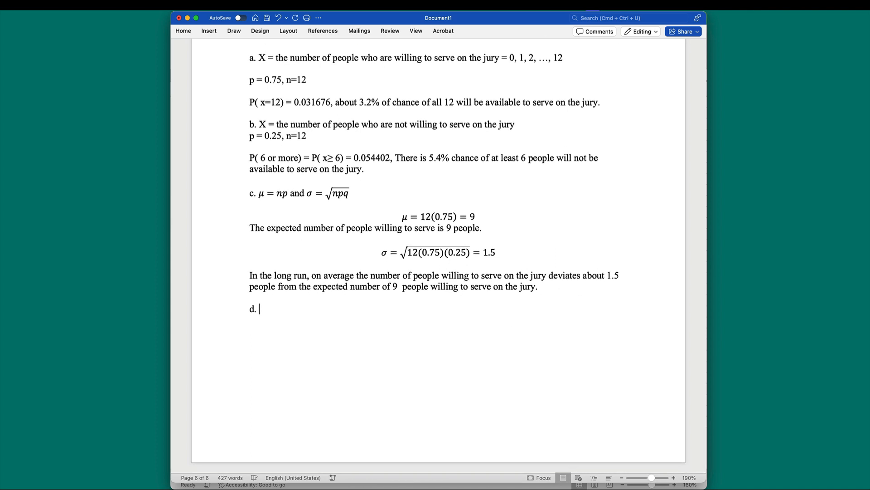
key("super+Return")
left_click(399, 178)
left_click(393, 161)
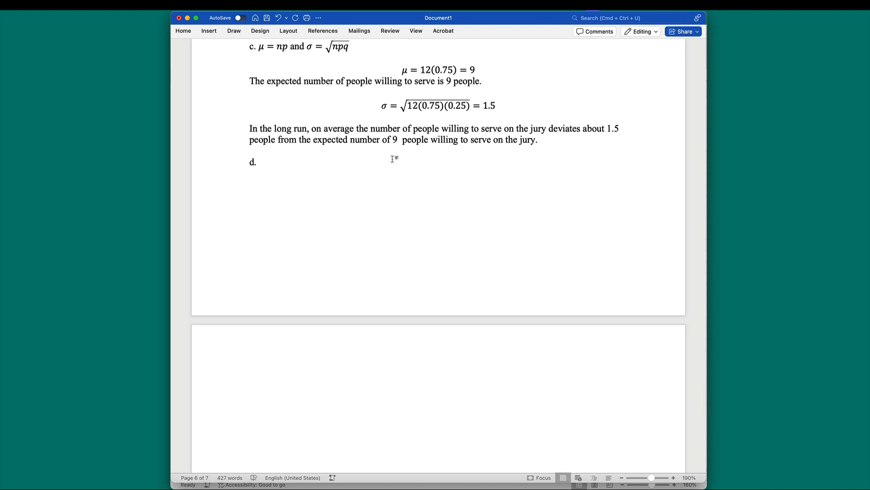
type("T")
key("BackSpace")
type("Fed")
key("BackSpace")
key("BackSpace")
type("ind a value for n that")
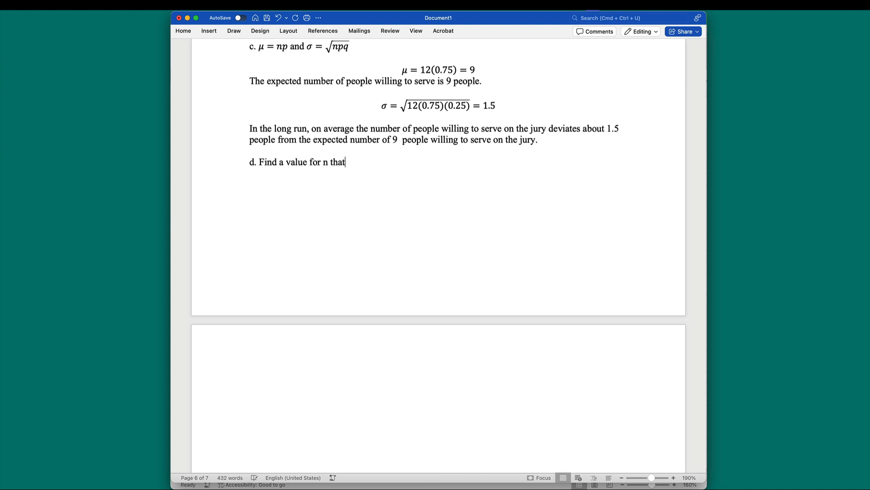
type(" satisfies the following statement:")
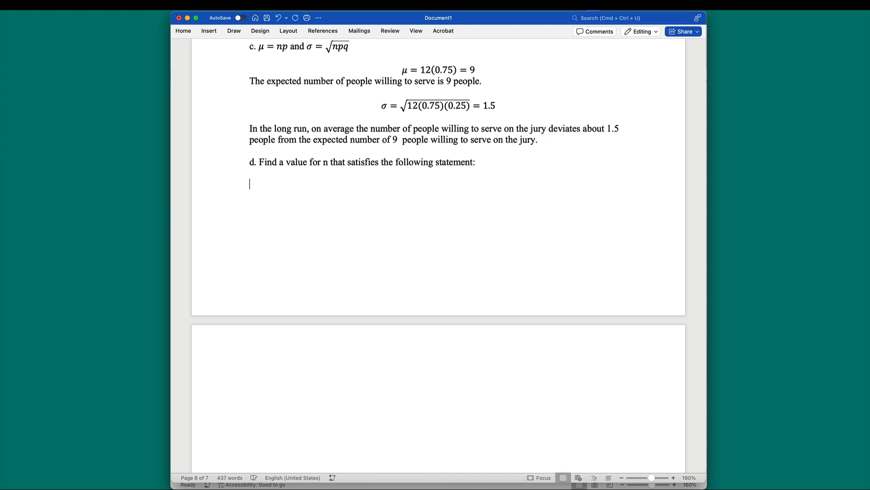
Step: Insert an equation on a new line below the part d sentence reading P(x ≥ 12)
key("Return")
key("ctrl+equal")
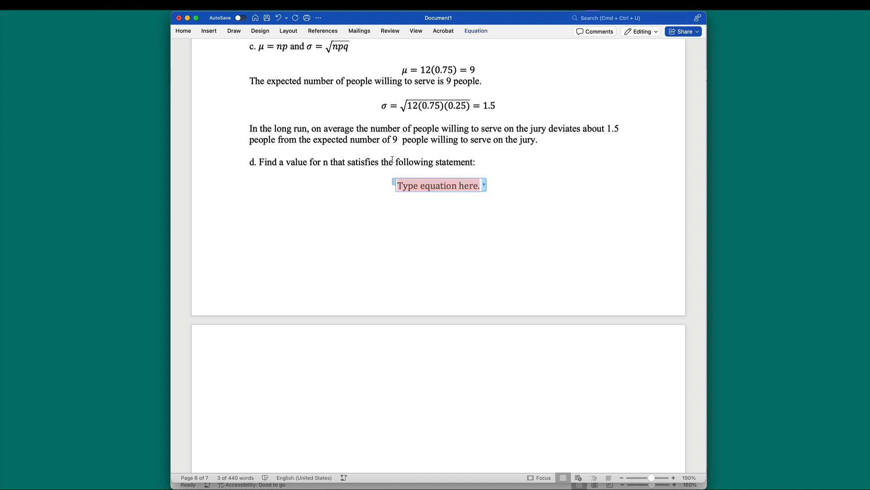
type("P(")
type("x")
type("<=")
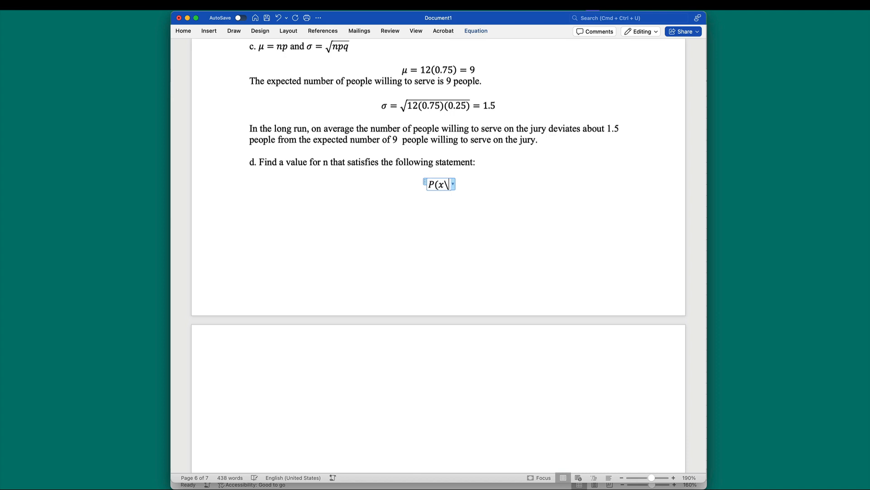
key("BackSpace")
type(">=")
type("12)")
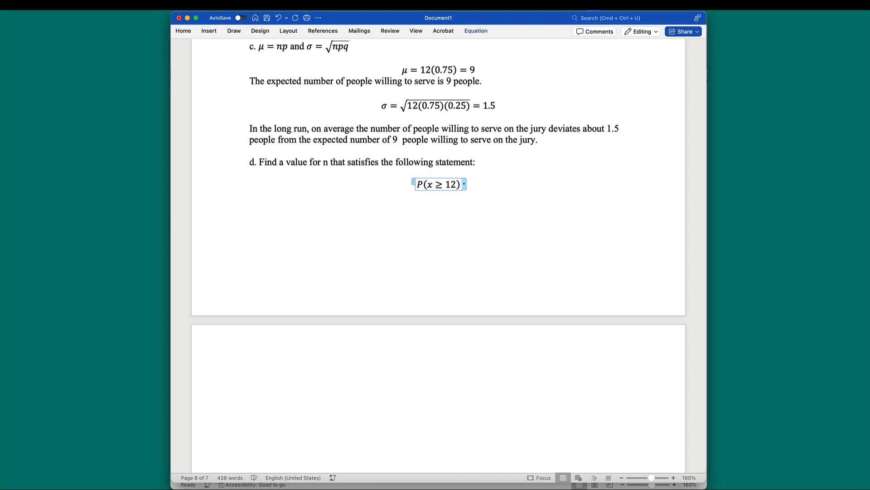
Step: Check the required certainty in question d and complete the part d equation with ≥ 0.959
scroll(399, 161, "up", 8)
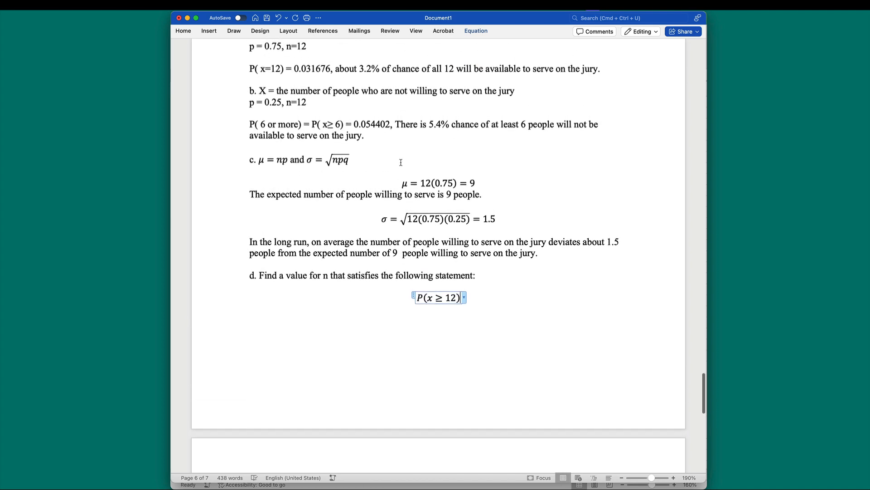
scroll(400, 162, "down", 6)
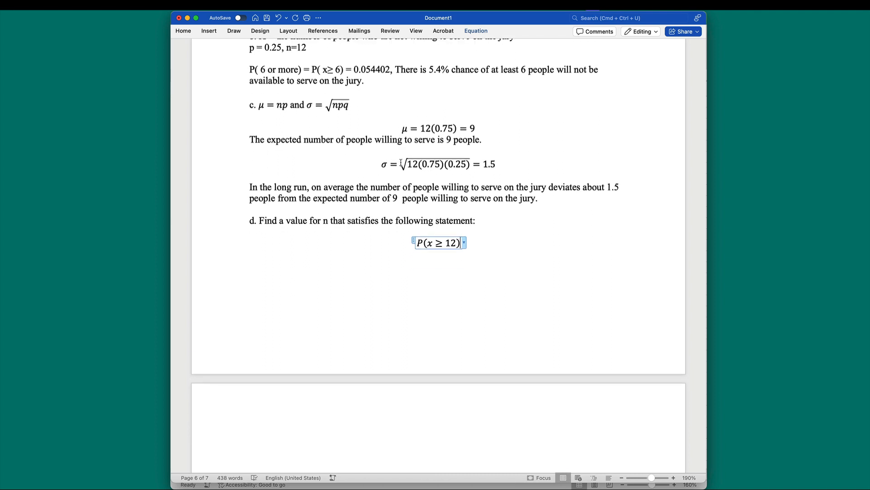
type("\\ge ")
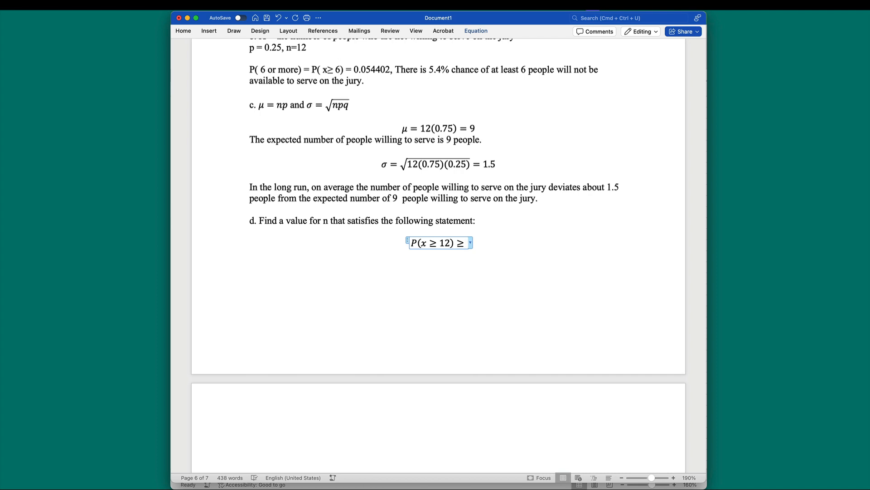
type(" 0.956")
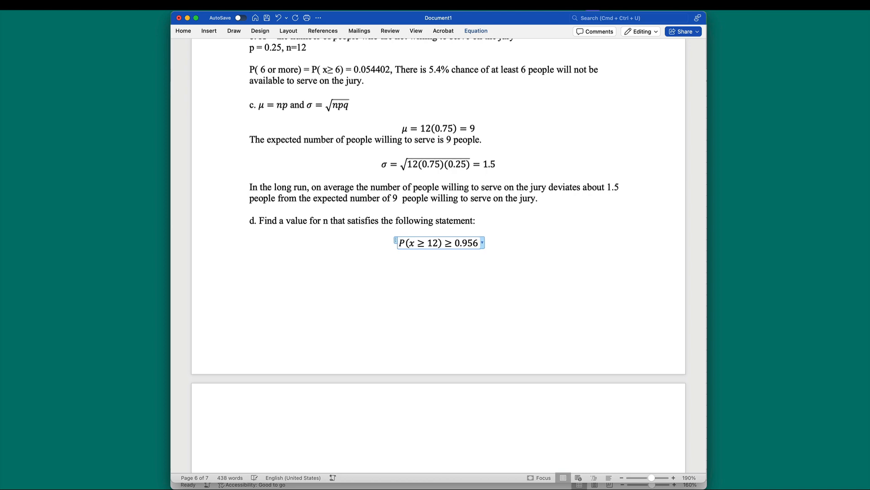
scroll(439, 249, "up", 5)
scroll(439, 249, "down", 3)
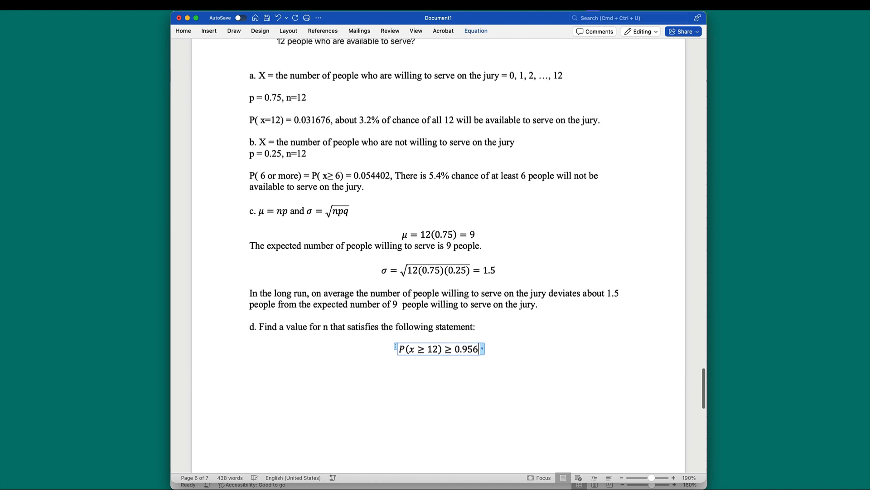
key("BackSpace")
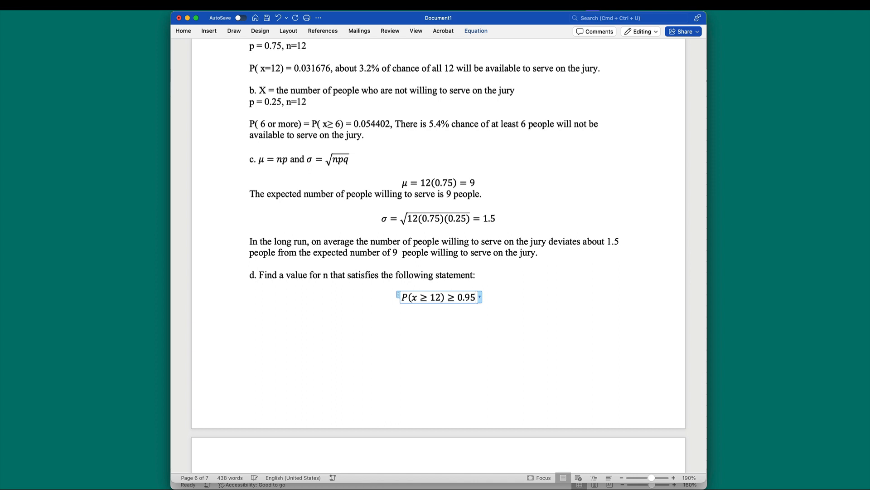
type("9")
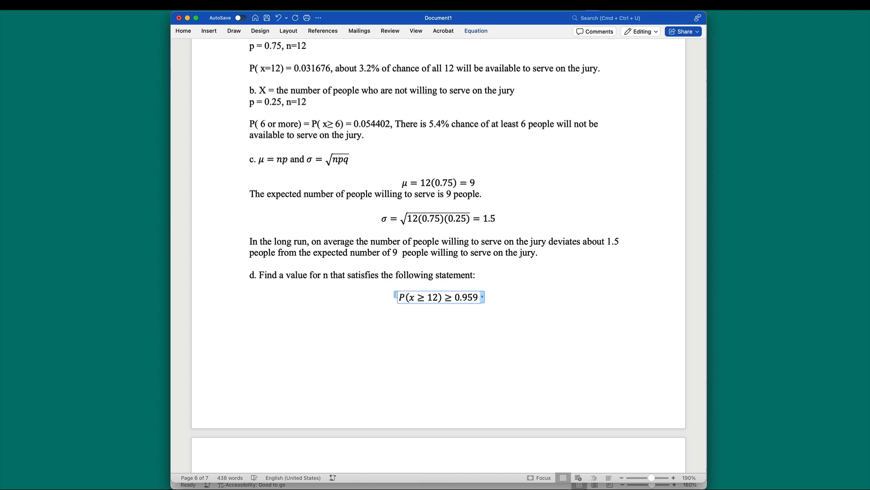
left_click(372, 331)
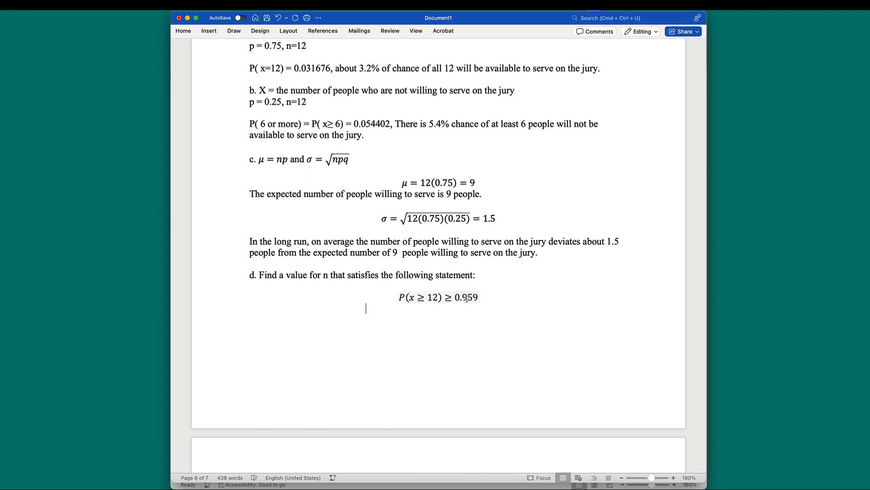
Step: Switch to the Binomial_Calculations Excel workbook and enter the target 0.959 in cell F9, beside the P(X ≥ value) result
key("ctrl+Up")
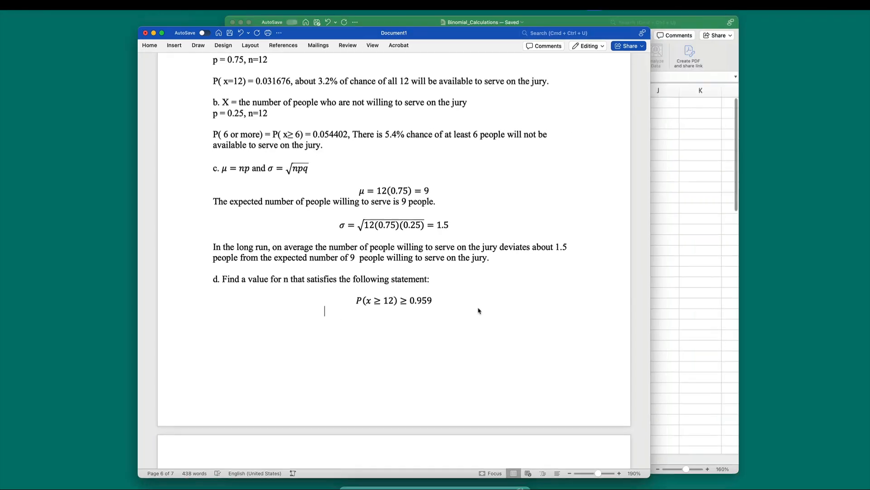
left_click(604, 313)
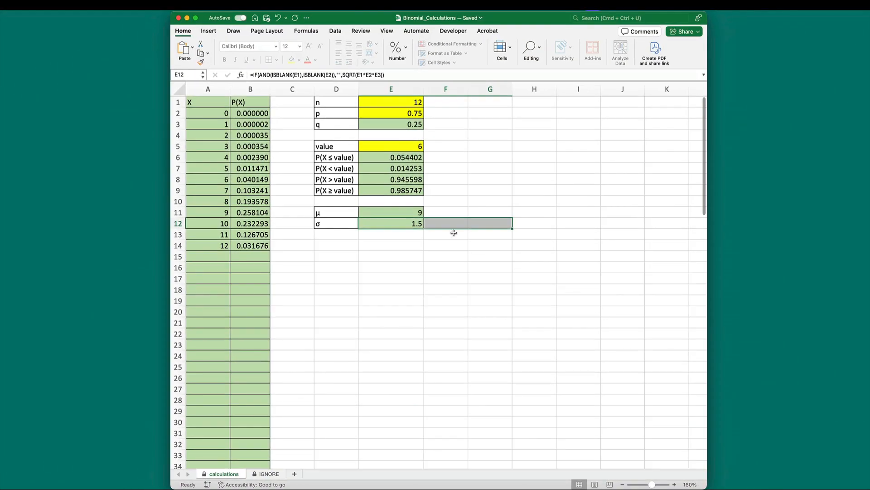
left_click(408, 202)
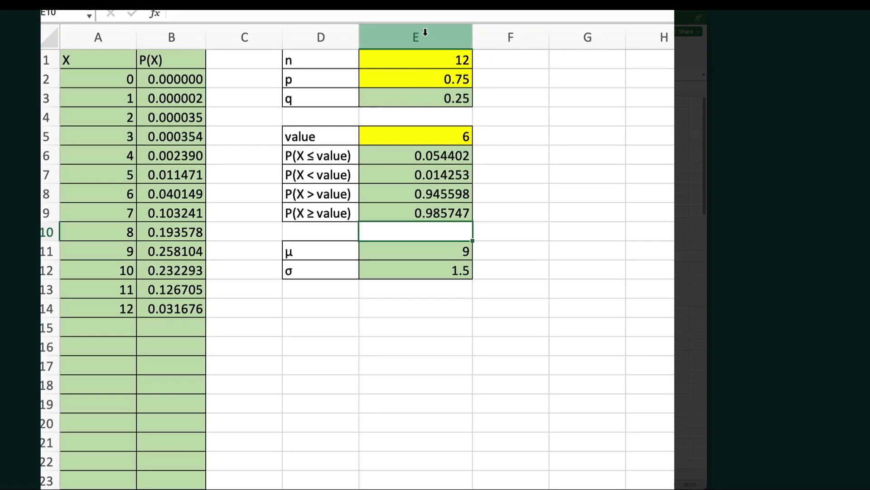
left_click(425, 32)
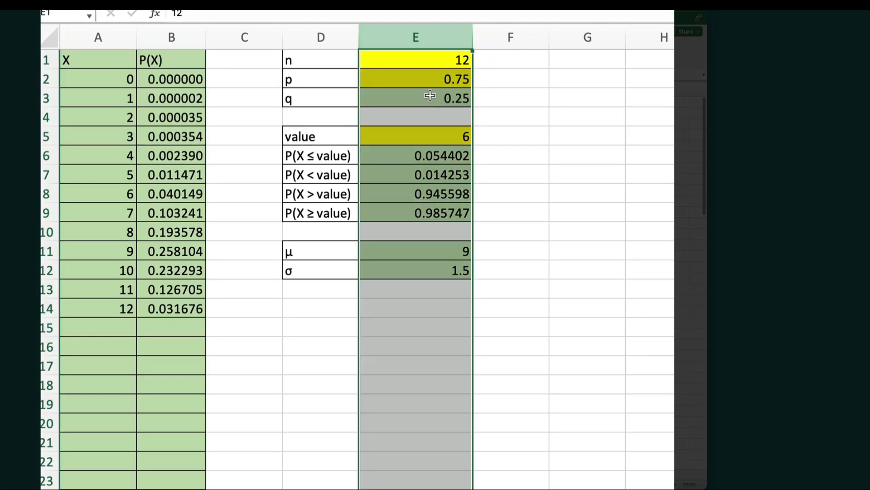
left_click(444, 193)
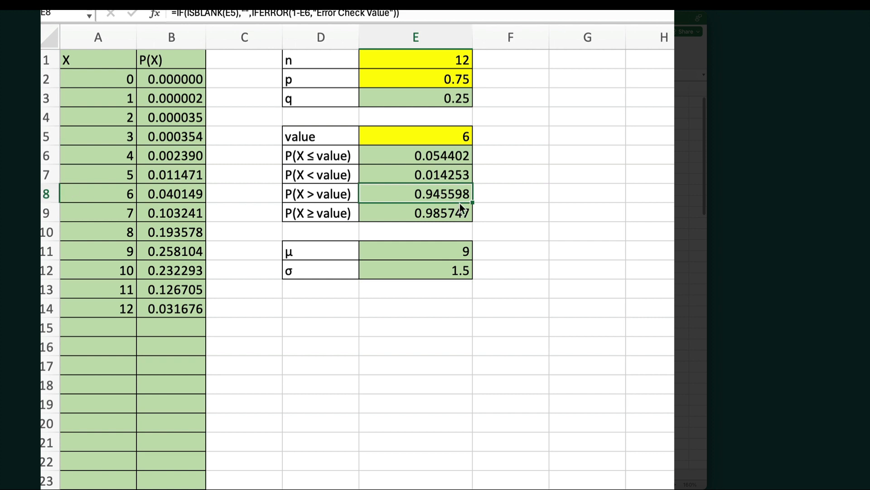
left_click(444, 205)
left_click(504, 209)
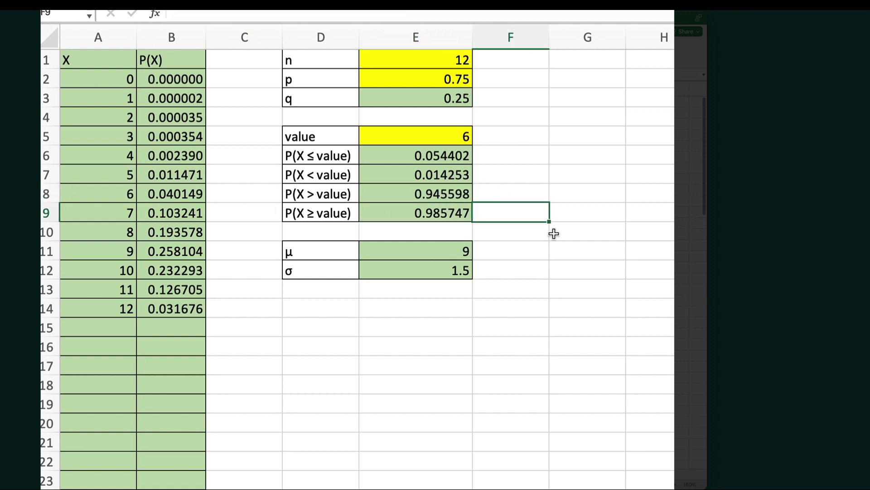
type("0.956")
key("BackSpace")
type("9")
key("Return")
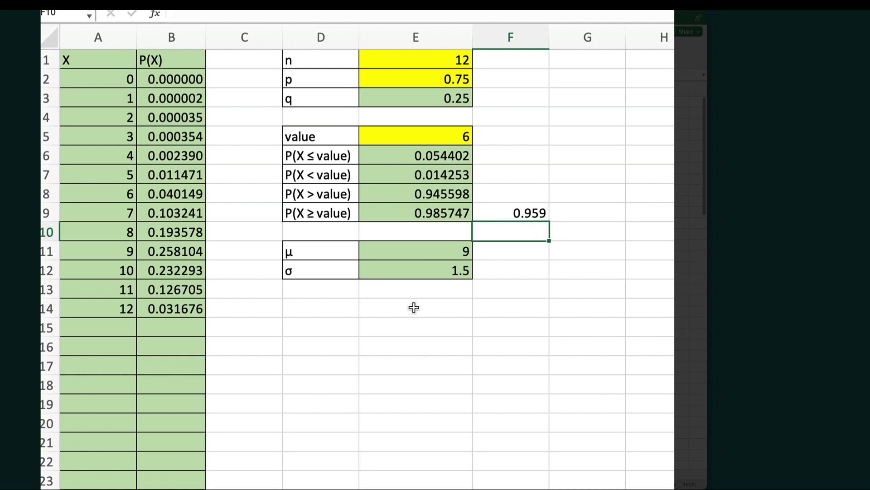
Step: Set the value in cell E5 to 12 and compare the P(X ≥ value) result with the target in F9
left_click(448, 136)
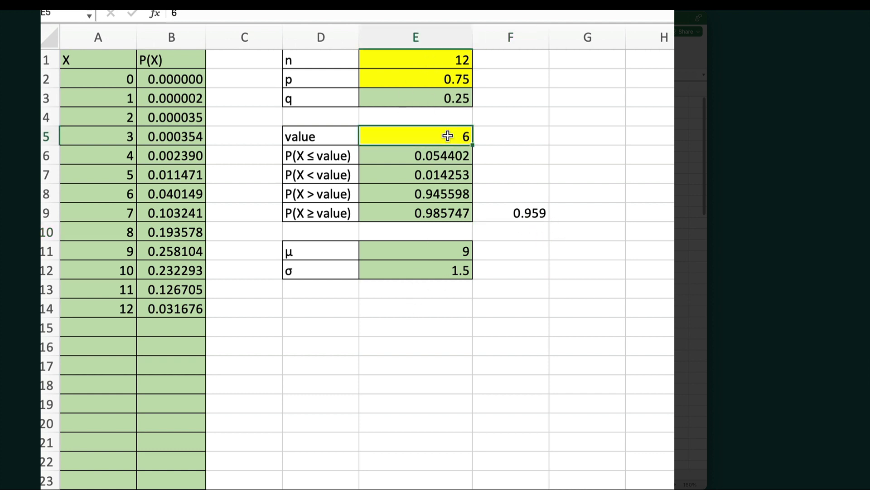
type("12")
key("Return")
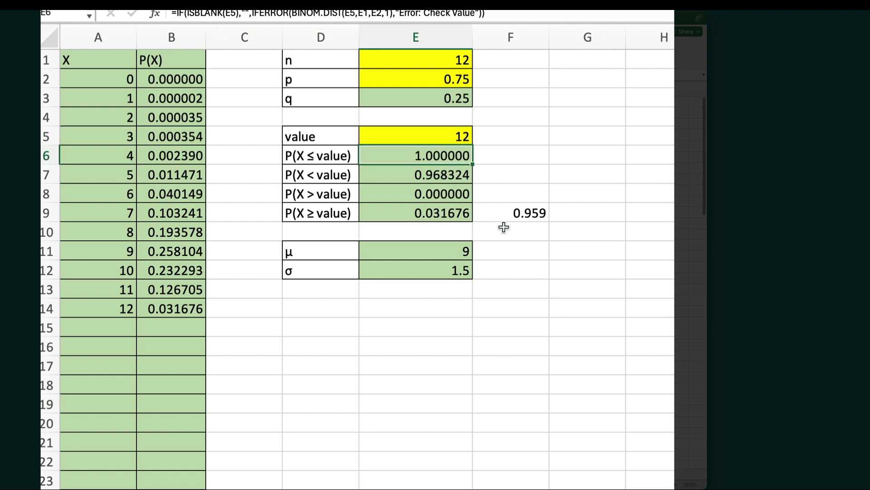
left_click(537, 212)
left_click(453, 214)
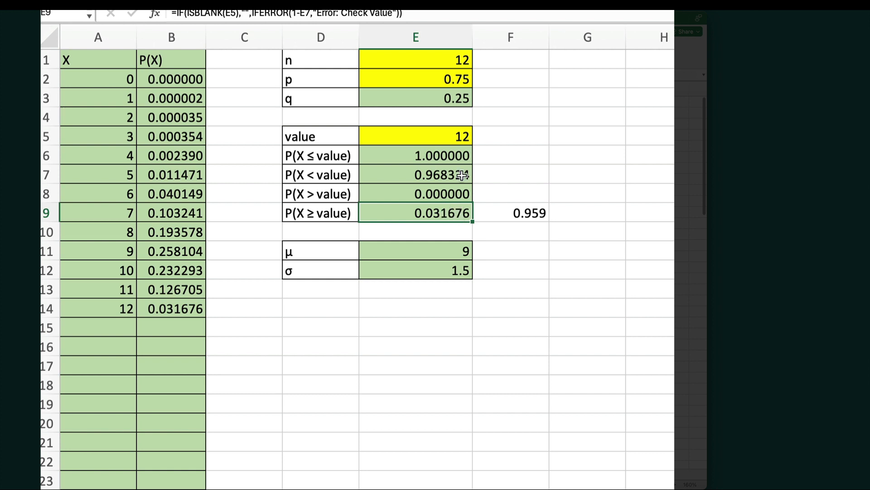
Step: Set n in cell E1 to 13 and check the resulting P(X ≥ value) probability
left_click(454, 61)
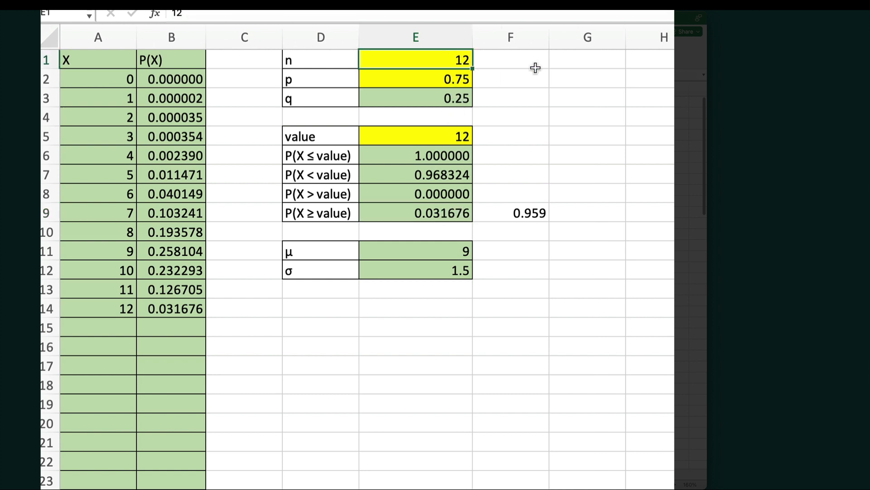
type("13")
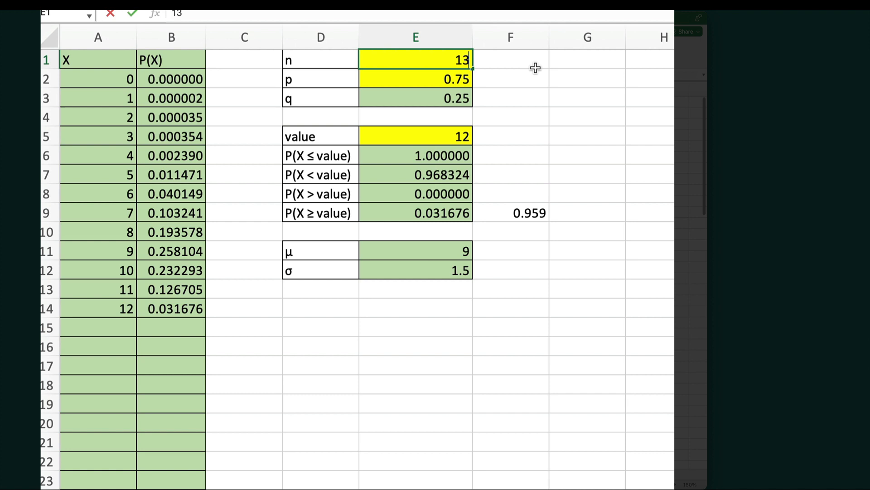
key("Return")
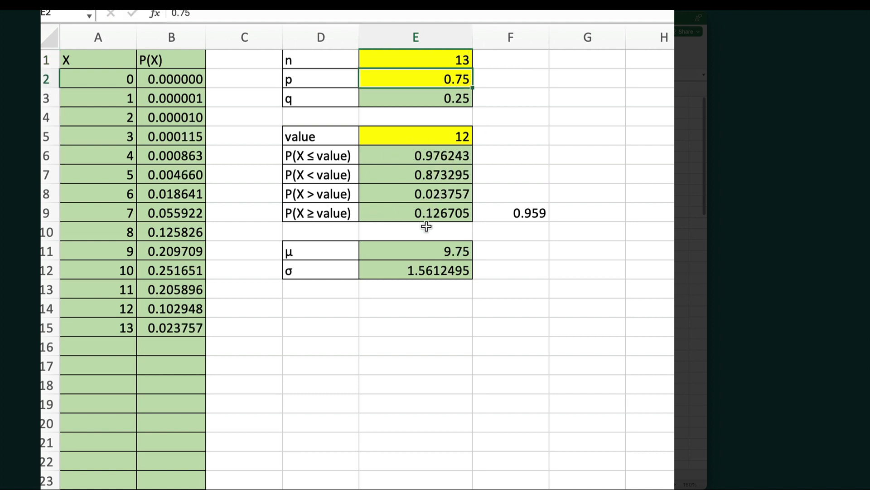
left_click(432, 208)
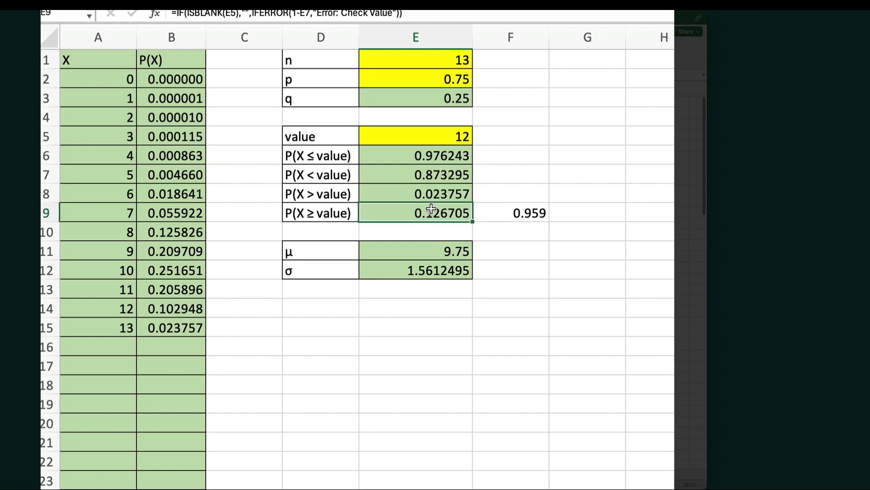
Step: Try 14 and 15 for n in cell E1, comparing each P(X ≥ value) result with the target in F9
left_click(460, 59)
type("14")
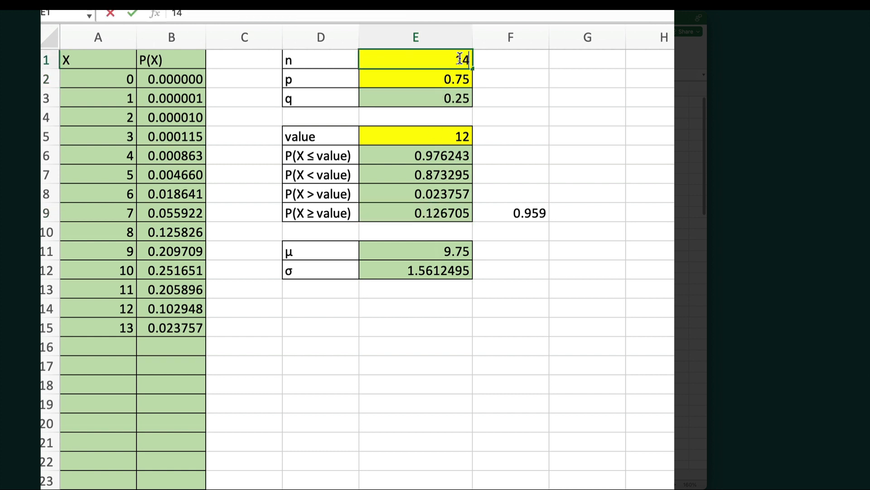
key("Return")
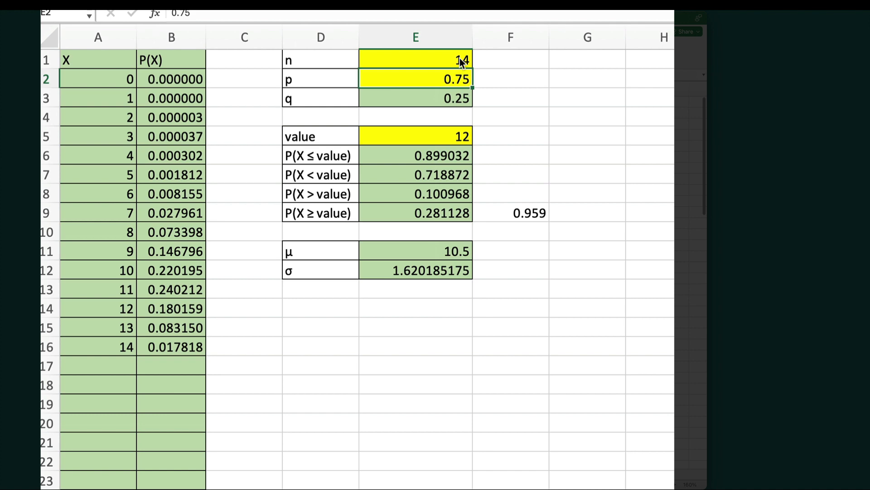
left_click(460, 60)
type("15")
key("Return")
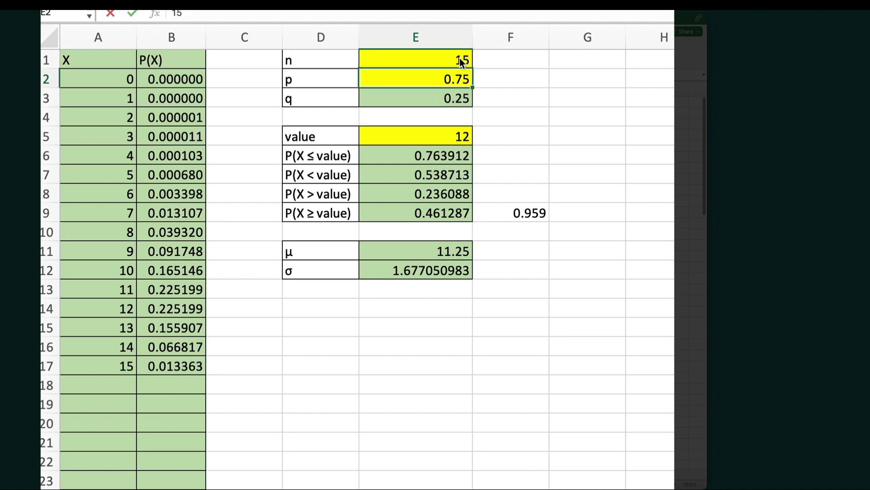
Step: Try 18 and 19 for n in cell E1, comparing each P(X ≥ value) result with the target in F9
left_click(461, 61)
type("18")
key("Return")
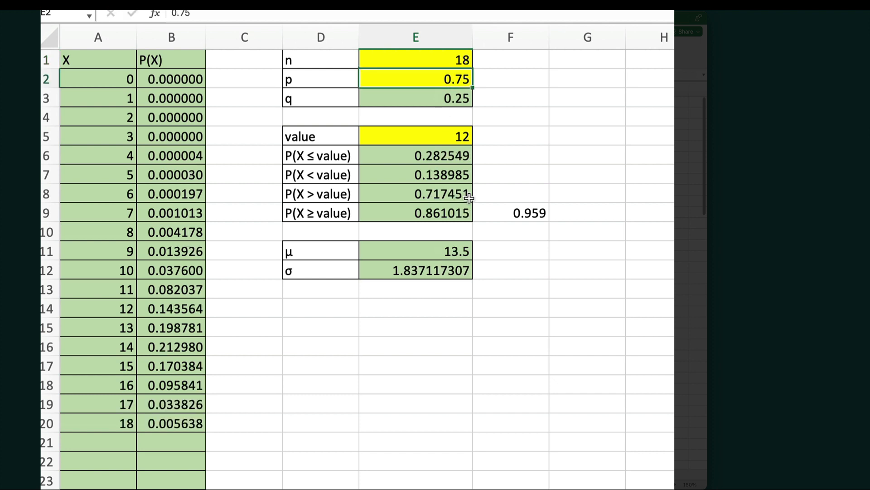
left_click(450, 58)
type("19")
key("Return")
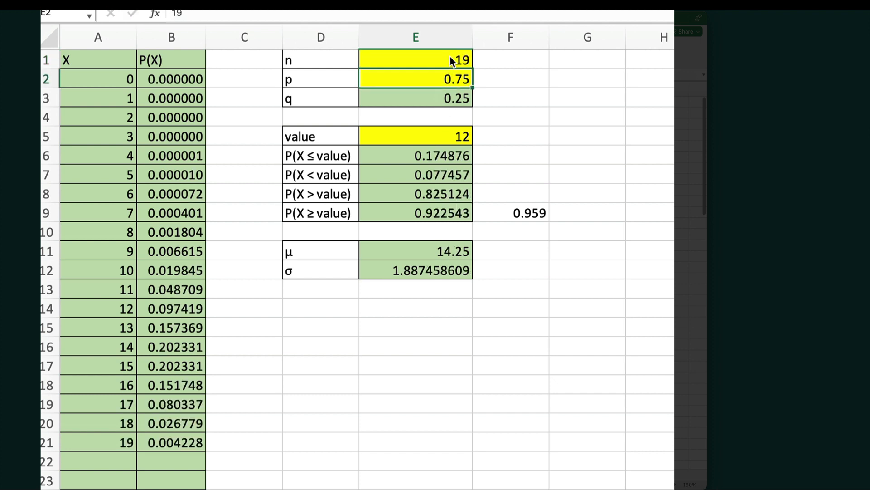
Step: Set n in cell E1 to 20 and compare the P(X ≥ value) result with the target in F9
left_click(416, 55)
type("20")
key("Return")
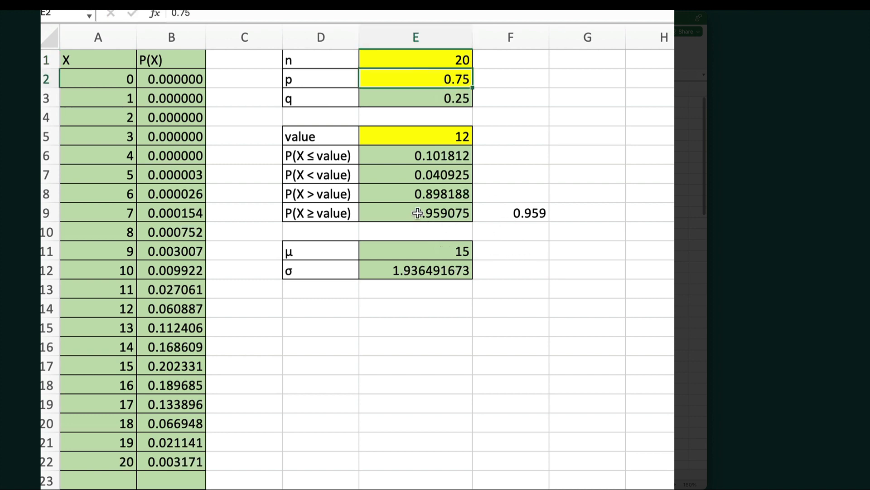
left_click(418, 214)
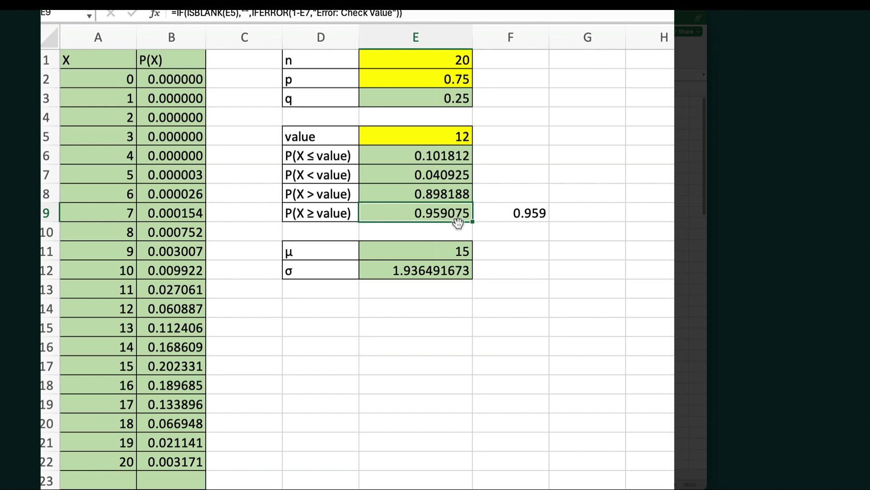
left_click(538, 213)
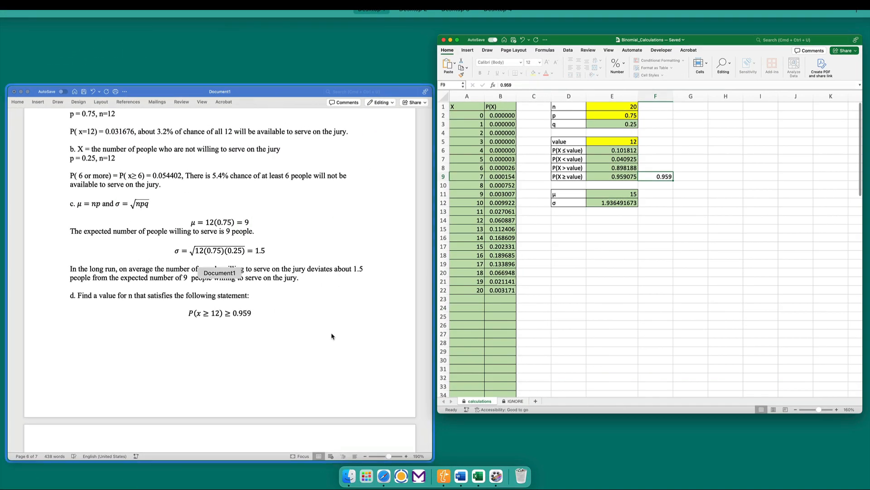
Step: Switch to the Word document and write "The jury commissioner should call at least 20 people" below the part d inequality
left_click(331, 335)
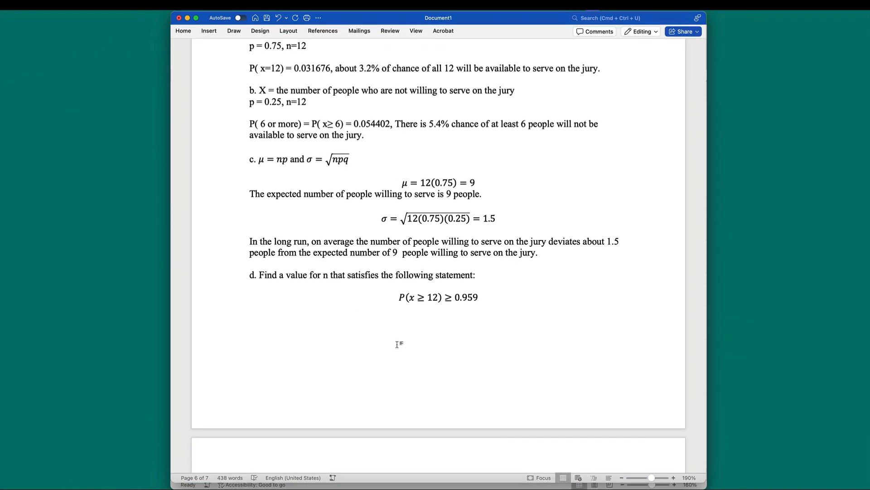
key("Down")
key("Up")
scroll(438, 226, "up", 3)
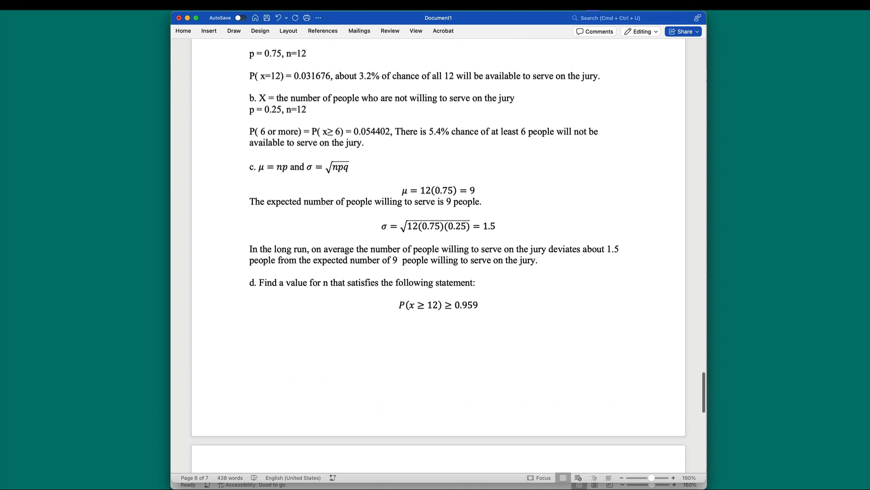
left_click(515, 303)
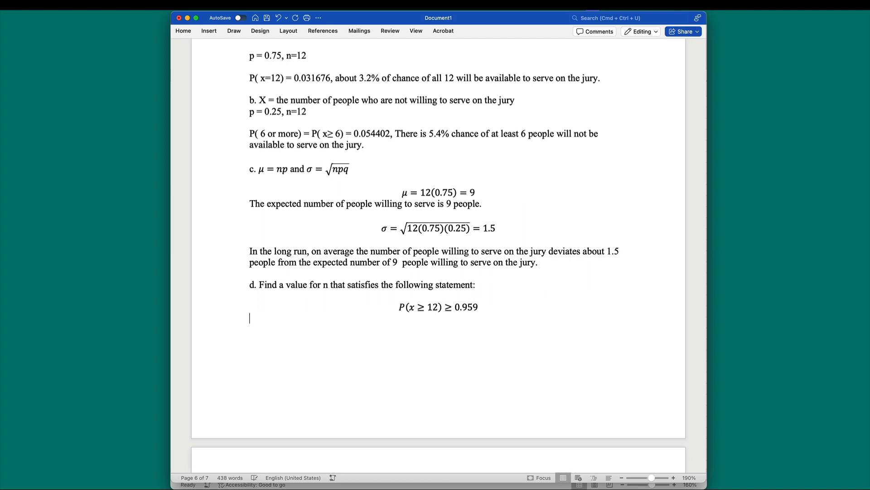
type("The jury commissioner shou")
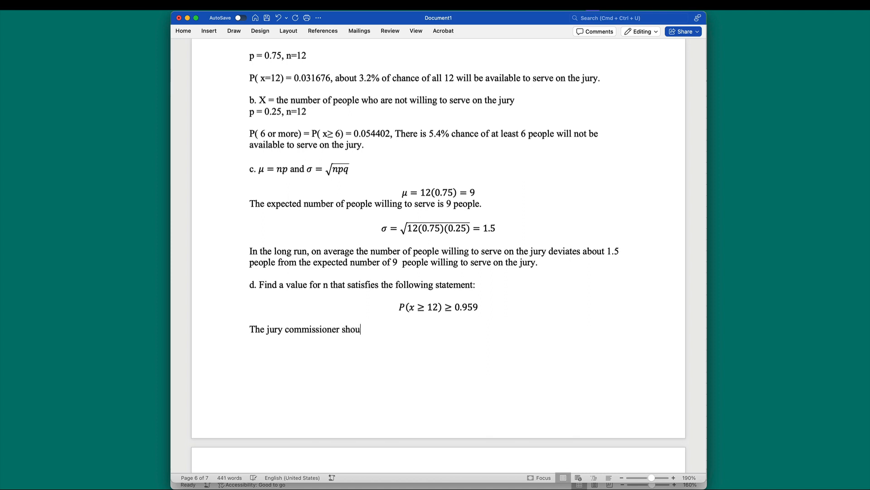
type("ld call")
type(" a")
type("t least")
type("19")
key("BackSpace")
key("BackSpace")
type("20")
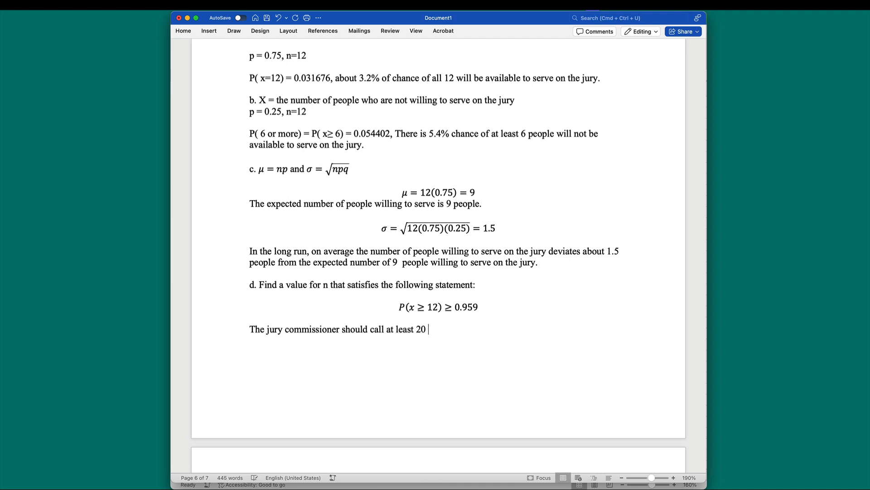
type(" people")
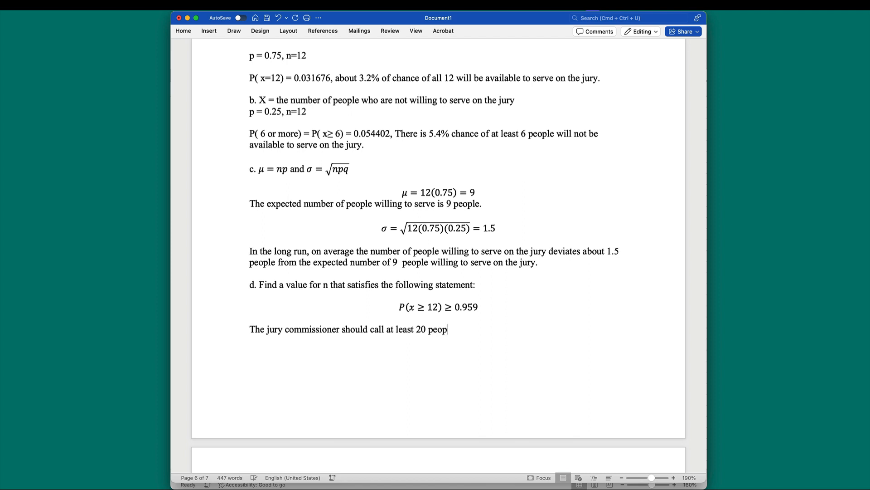